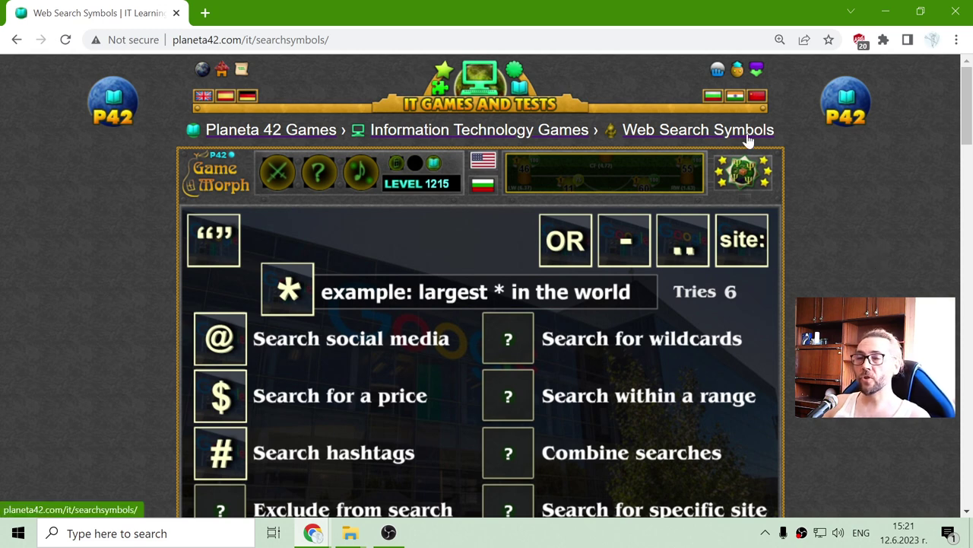
Start a new Web Search Symbols game and place the @ symbol beside "Search social media"
{"action": "left_click", "coordinate": [450, 295]}
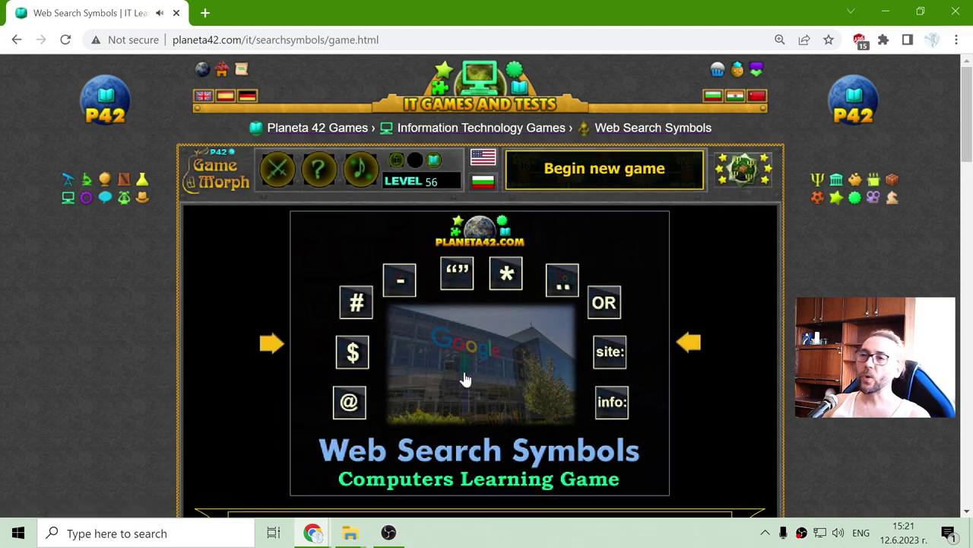
{"action": "left_click", "coordinate": [462, 359]}
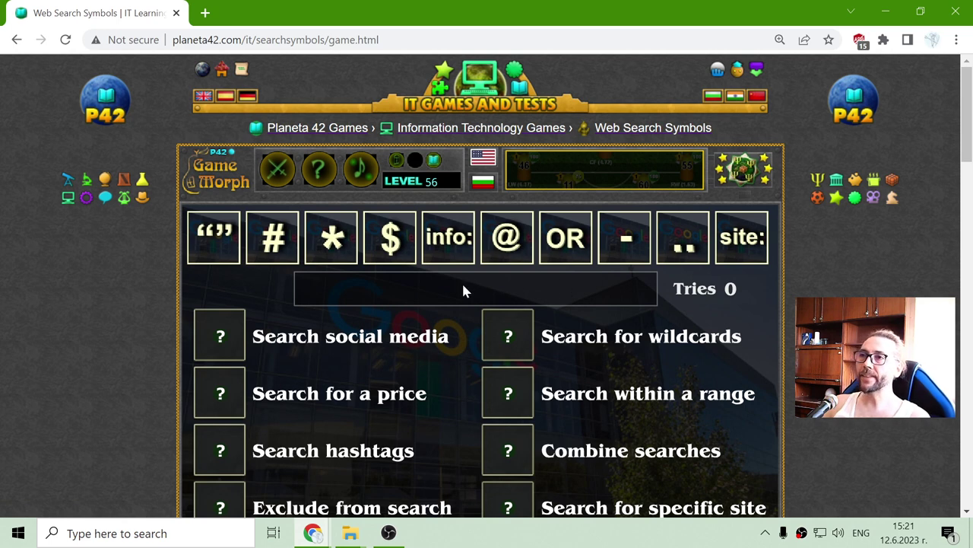
{"action": "mouse_move", "coordinate": [348, 246]}
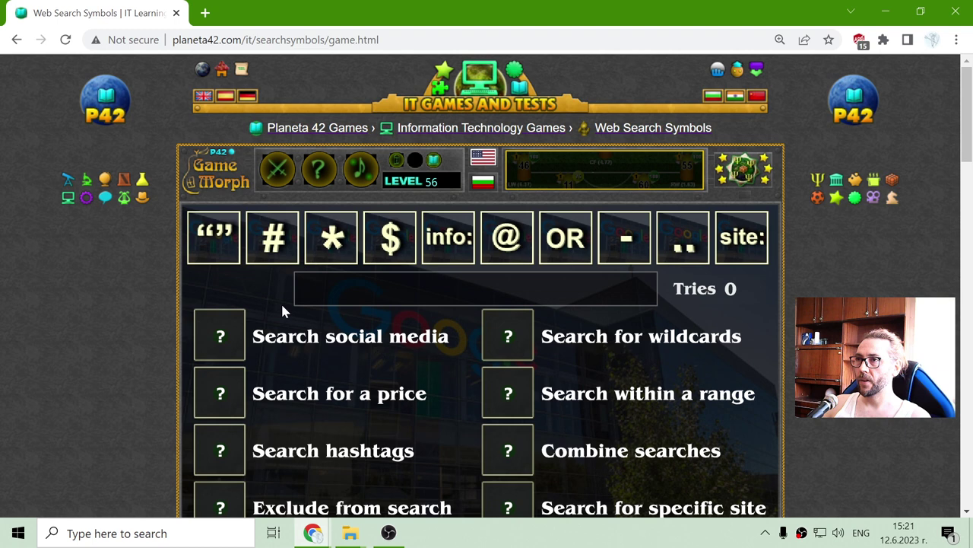
{"action": "left_click_drag", "start_coordinate": [969, 127], "coordinate": [970, 138]}
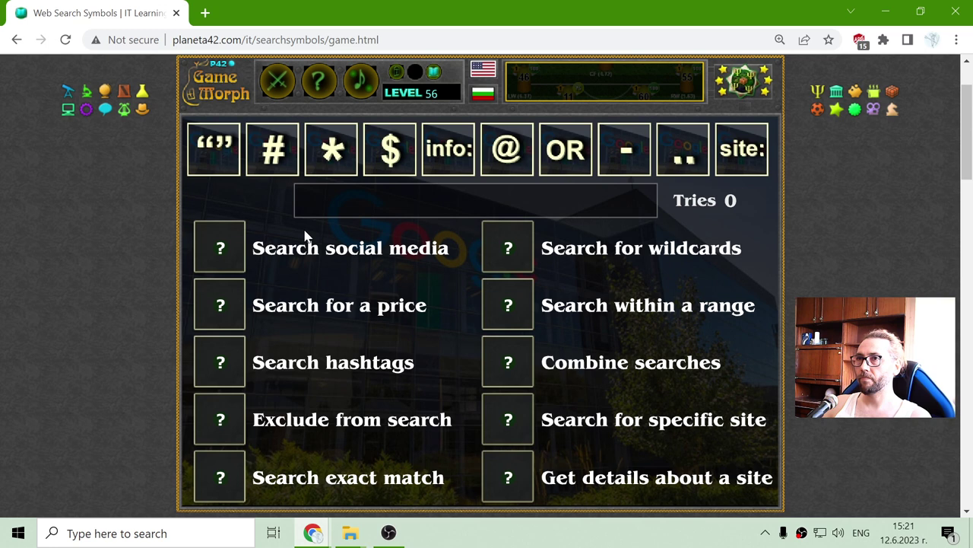
{"action": "mouse_move", "coordinate": [340, 172]}
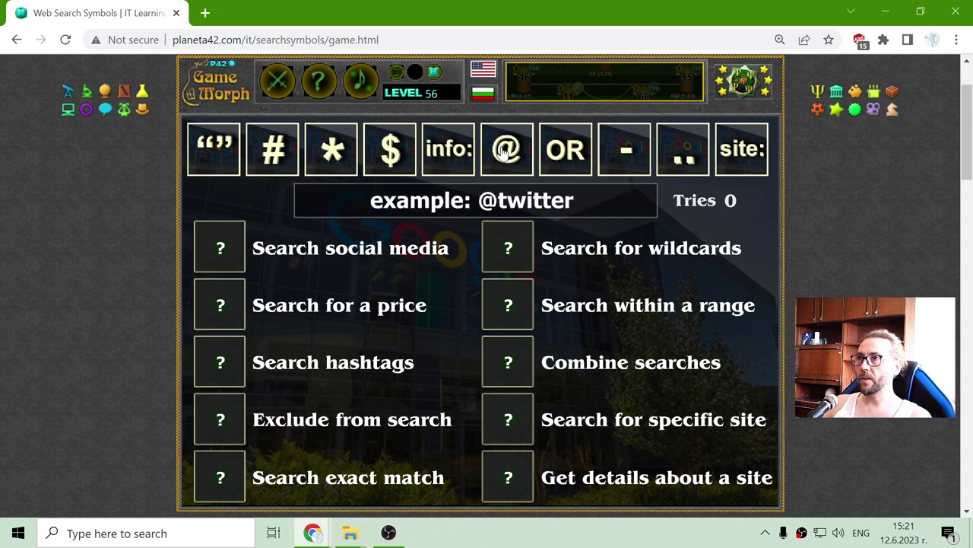
{"action": "left_click_drag", "start_coordinate": [514, 156], "coordinate": [222, 253]}
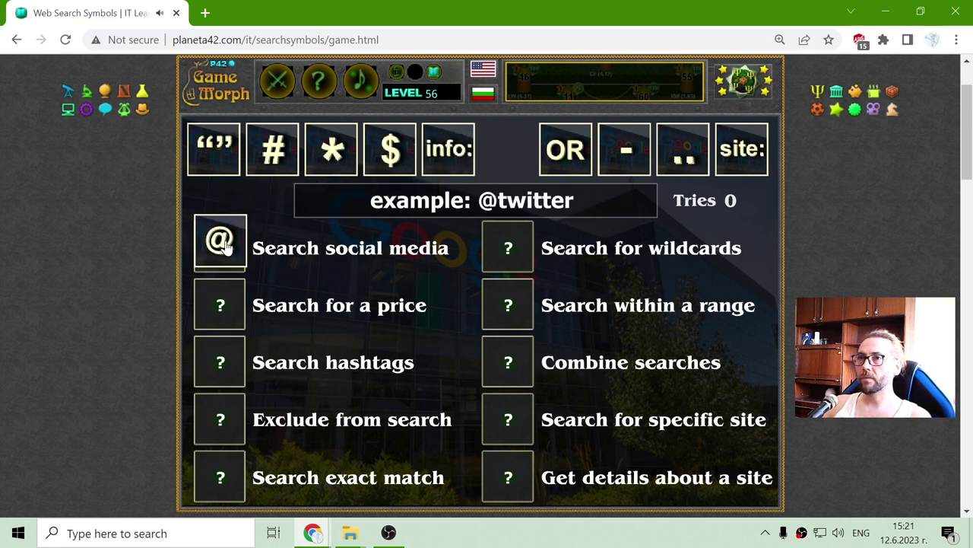
{"action": "mouse_move", "coordinate": [219, 251]}
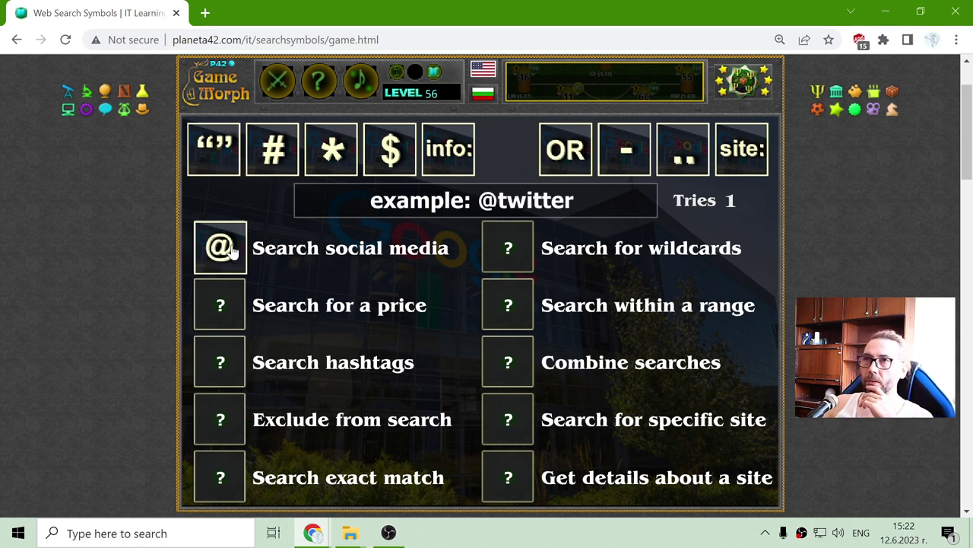
{"action": "left_click", "coordinate": [206, 14]}
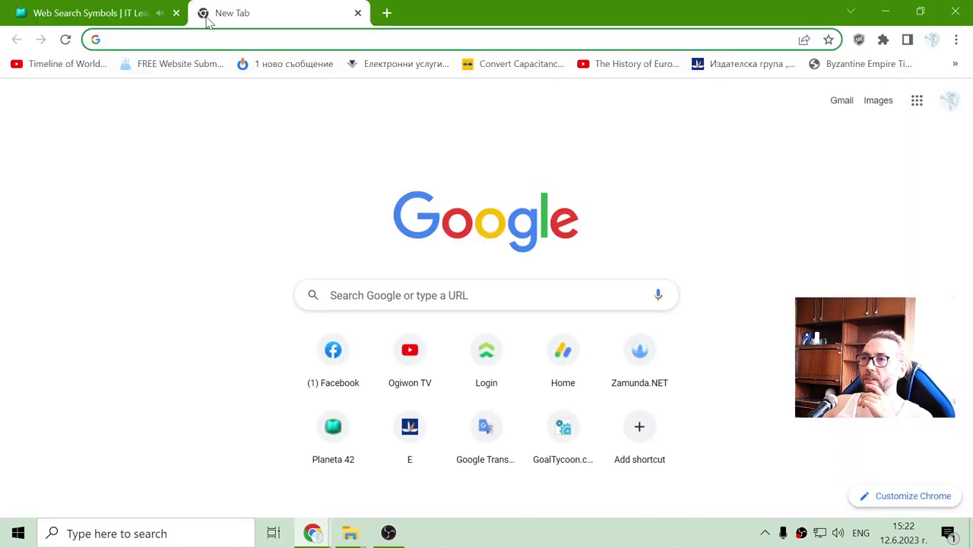
{"action": "left_click", "coordinate": [197, 39]}
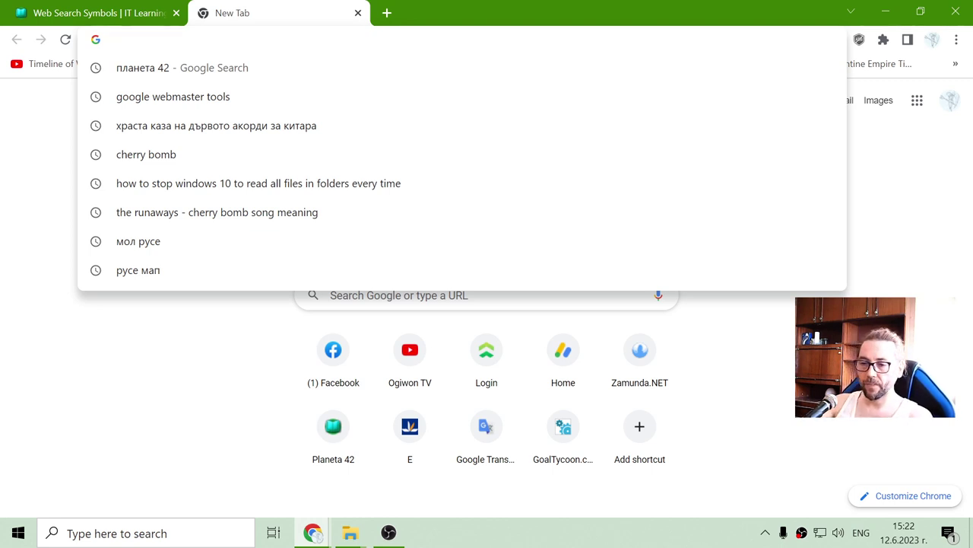
{"action": "type", "text": "@"}
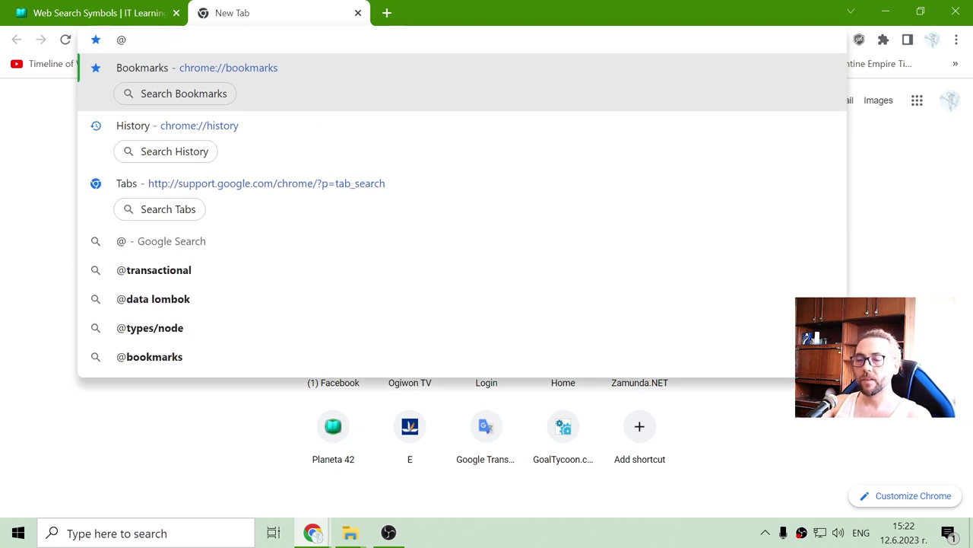
{"action": "type", "text": "facebi"}
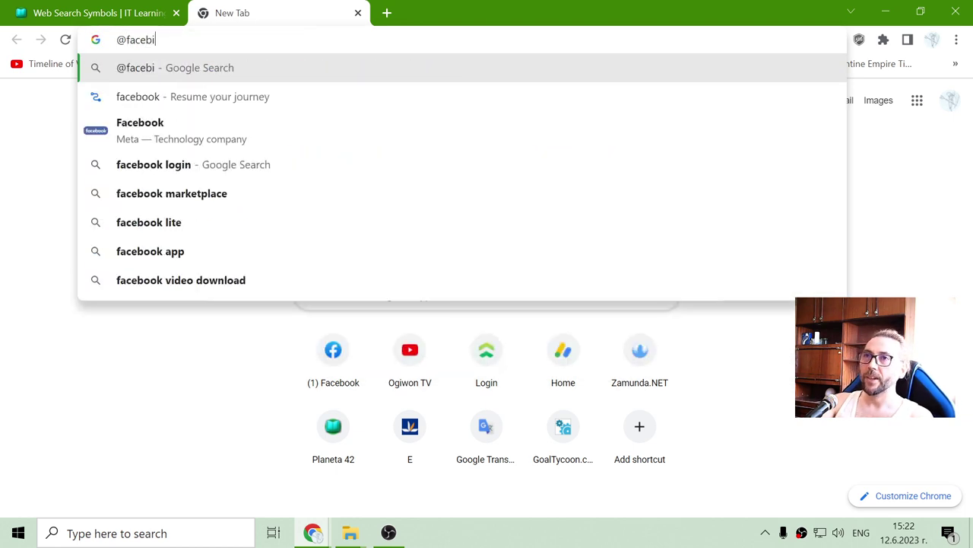
{"action": "key", "text": "BackSpace"}
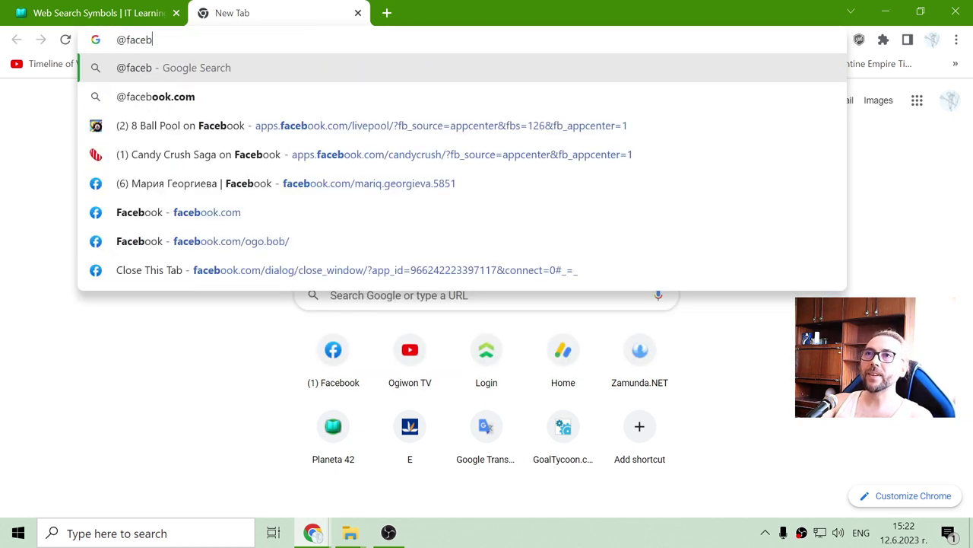
{"action": "type", "text": "ok"}
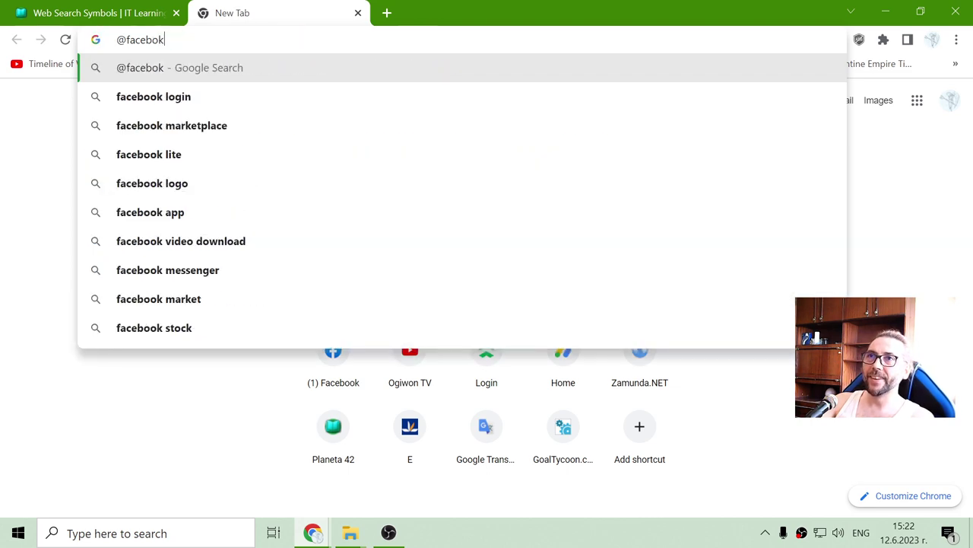
{"action": "key", "text": "Return"}
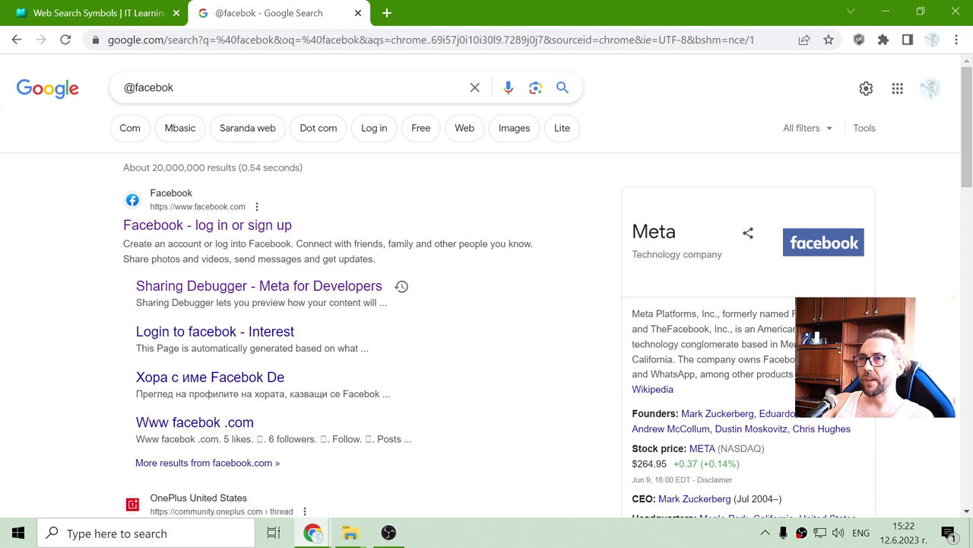
Return to the Web Search Symbols game and place the $ symbol beside "Search for a price"
{"action": "left_click", "coordinate": [76, 13]}
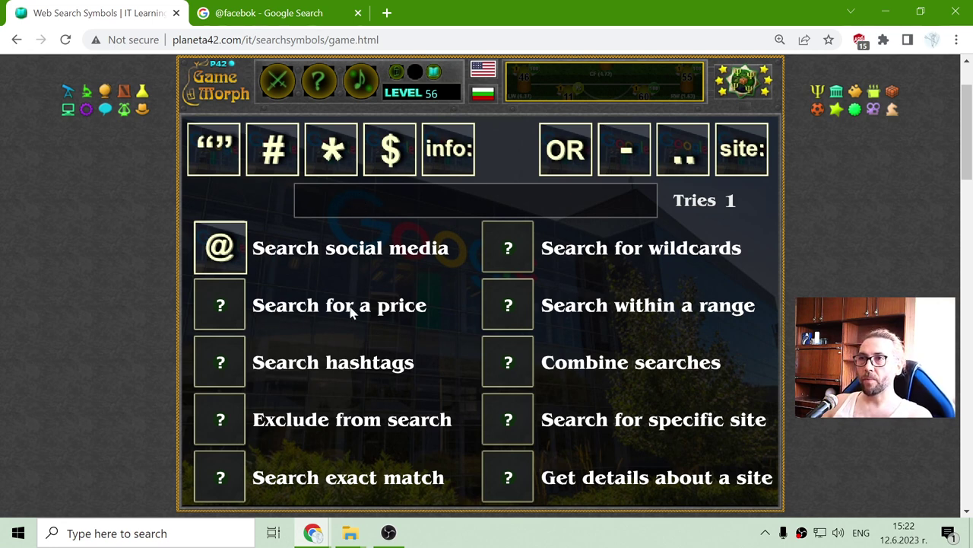
{"action": "left_click_drag", "start_coordinate": [391, 148], "coordinate": [222, 304]}
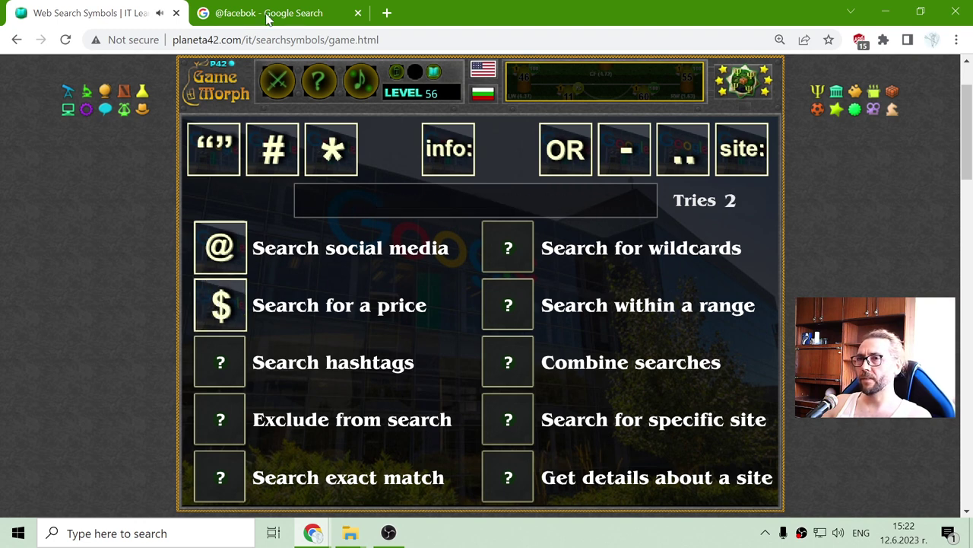
Replace the Google query with "camera: $400", run the search and look through the results
{"action": "left_click", "coordinate": [238, 23]}
{"action": "left_click_drag", "start_coordinate": [124, 88], "coordinate": [134, 88]}
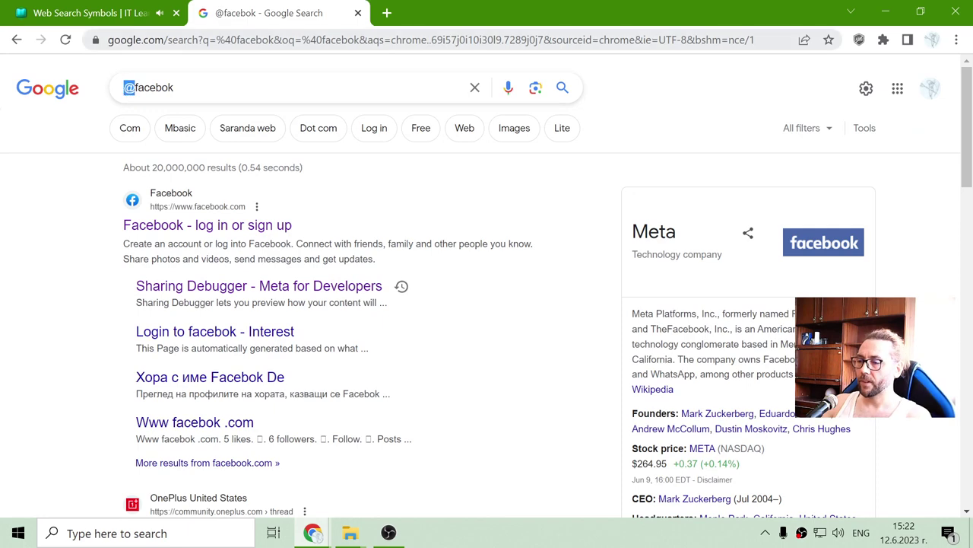
{"action": "type", "text": "$"}
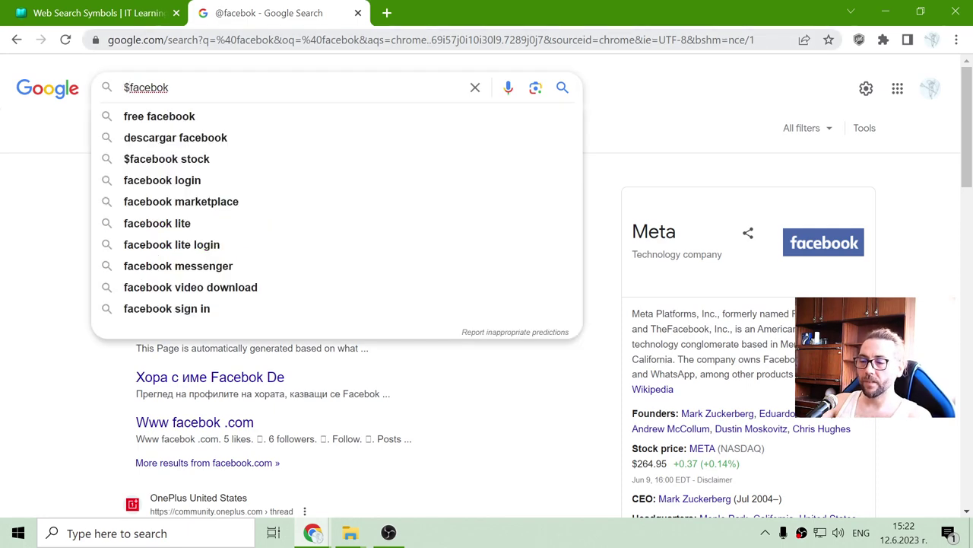
{"action": "type", "text": "400"}
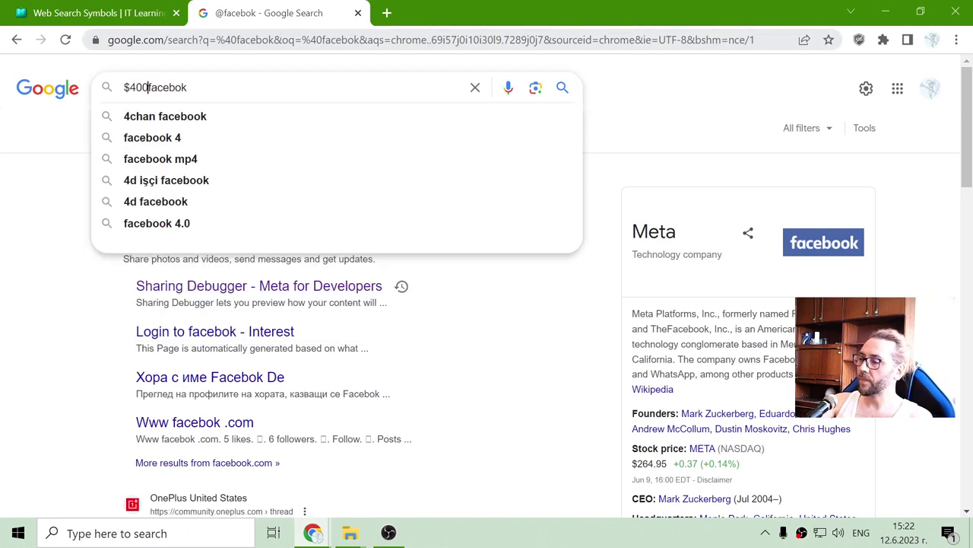
{"action": "key", "text": "Delete"}
{"action": "key", "text": "Delete"}
{"action": "key", "text": "Delete"}
{"action": "key", "text": "Delete"}
{"action": "key", "text": "Delete"}
{"action": "key", "text": "Delete"}
{"action": "key", "text": "Delete"}
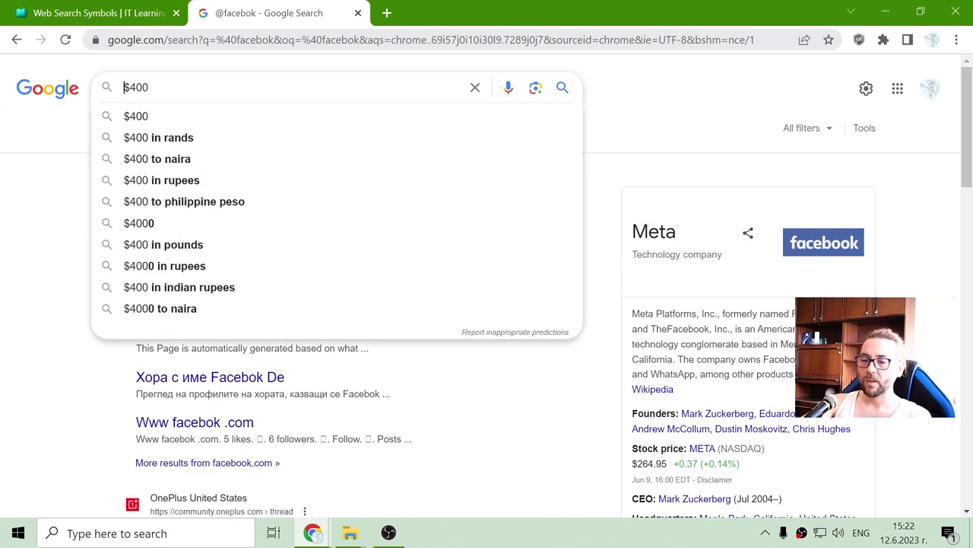
{"action": "type", "text": "camera"}
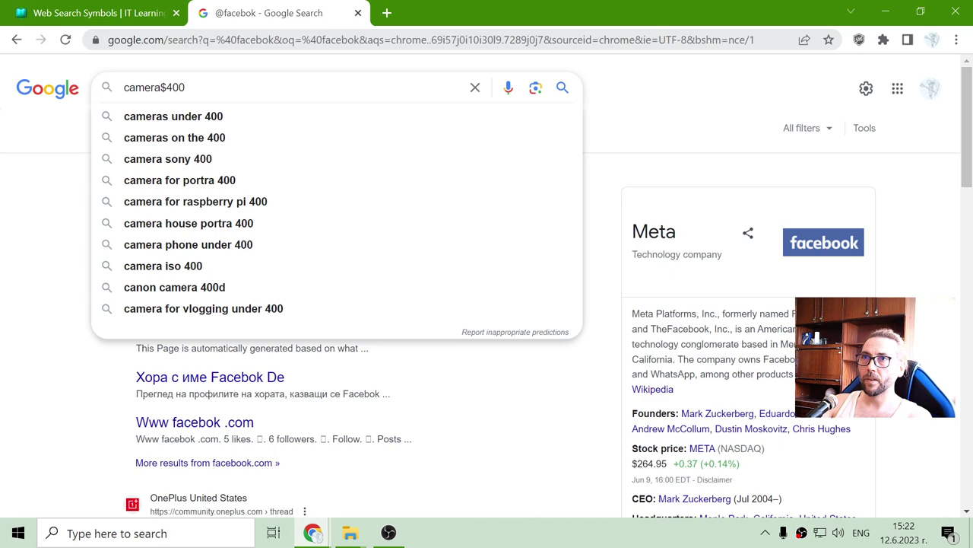
{"action": "type", "text": ":"}
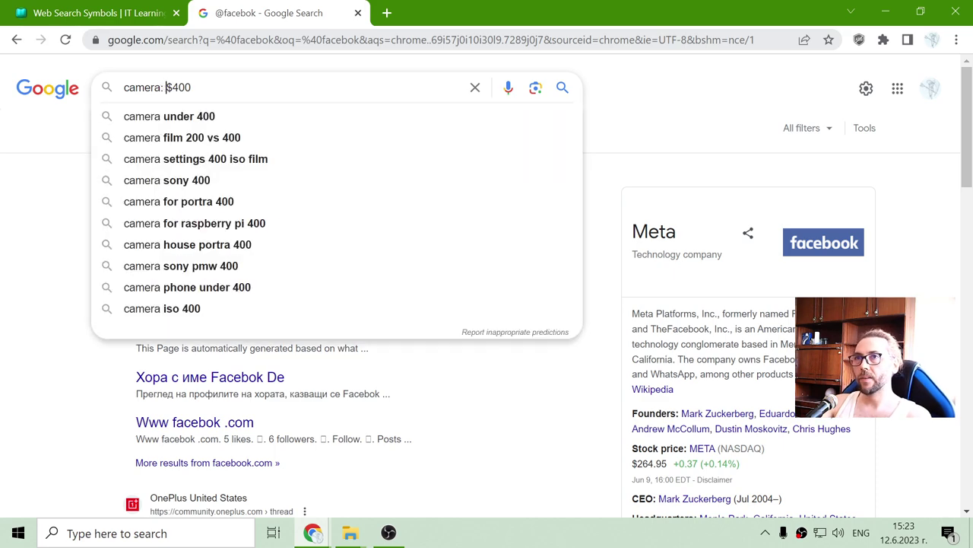
{"action": "key", "text": "Return"}
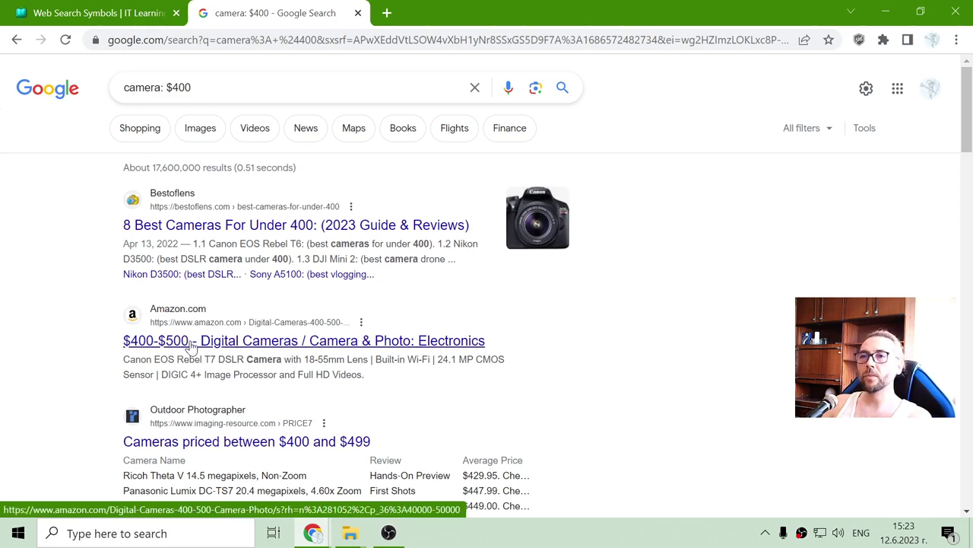
{"action": "scroll", "coordinate": [93, 366], "scroll_direction": "down", "scroll_amount": 1}
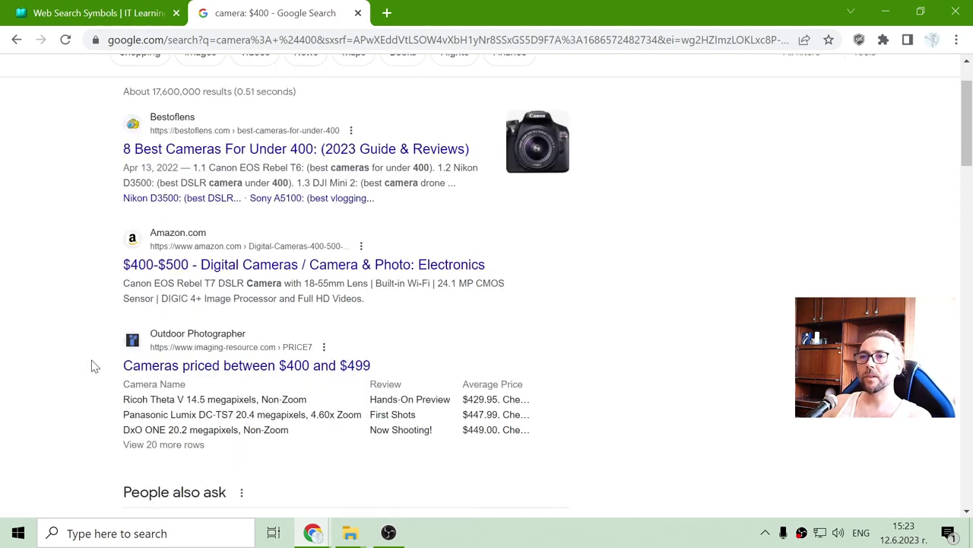
Return to the game and place the # symbol beside "Search hashtags"
{"action": "left_click", "coordinate": [109, 21]}
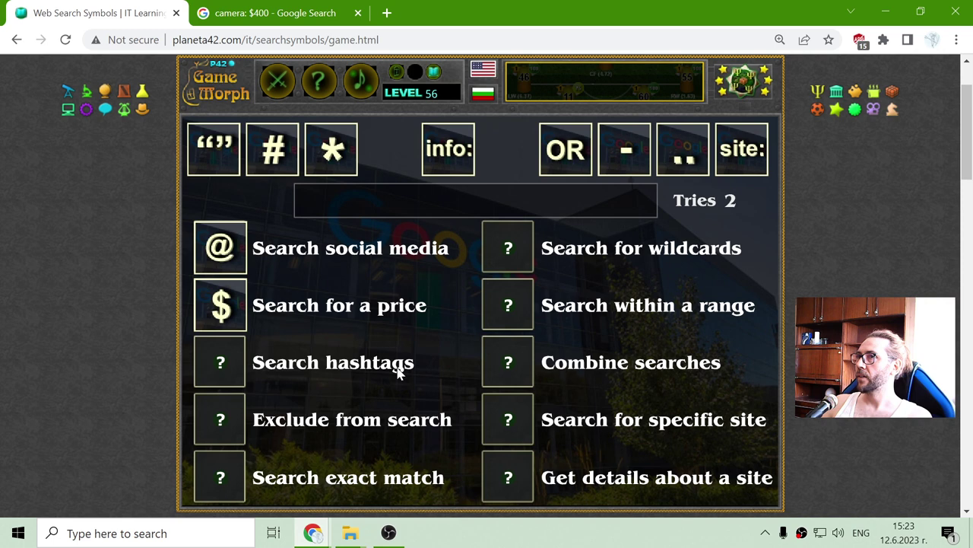
{"action": "mouse_move", "coordinate": [263, 135]}
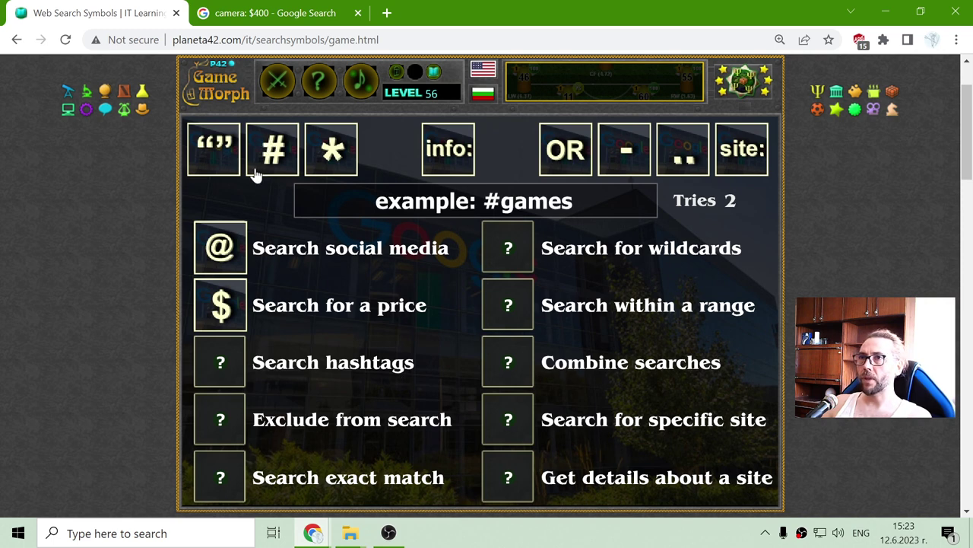
{"action": "left_click_drag", "start_coordinate": [257, 174], "coordinate": [219, 362]}
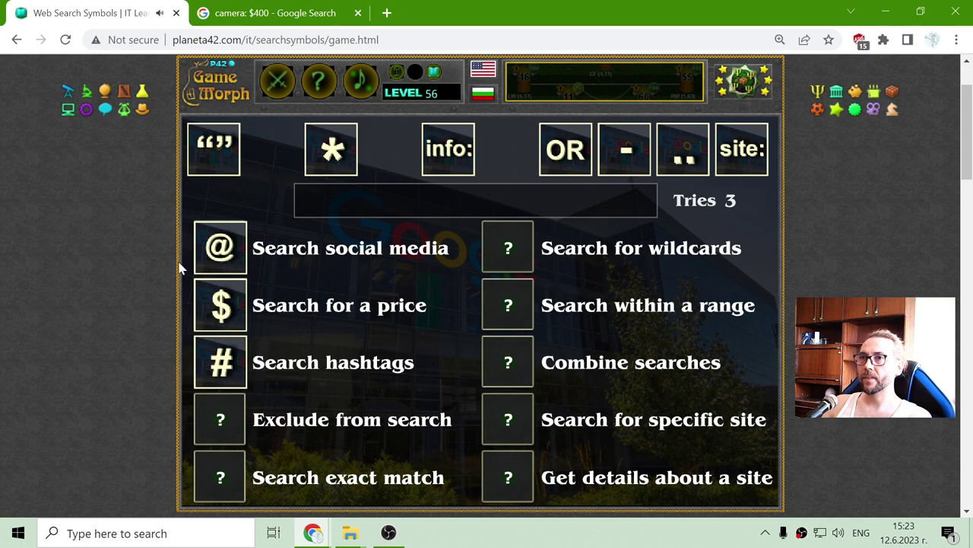
{"action": "mouse_move", "coordinate": [219, 323]}
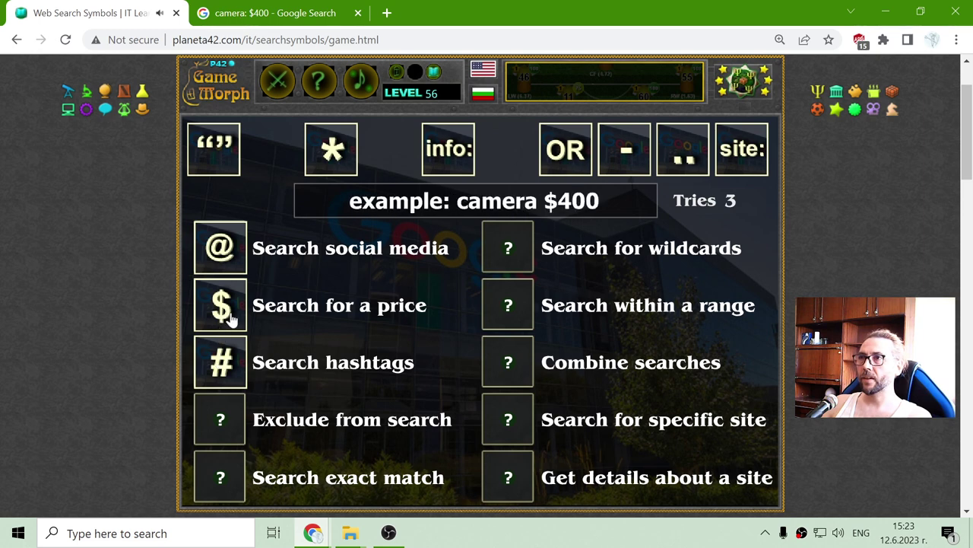
Go back to the Google results, try "£games" in place of the camera query, and clear the search field
{"action": "left_click", "coordinate": [327, 11]}
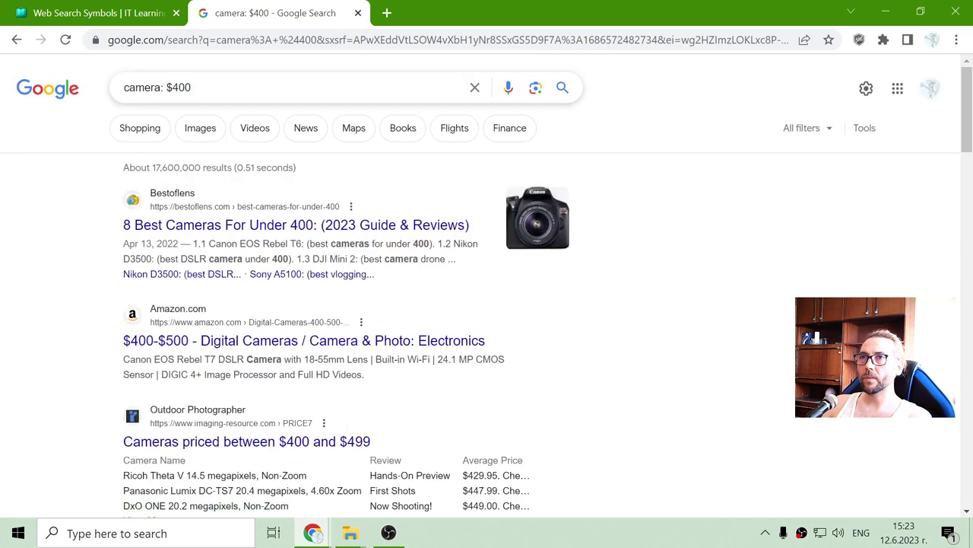
{"action": "left_click_drag", "start_coordinate": [191, 88], "coordinate": [112, 76]}
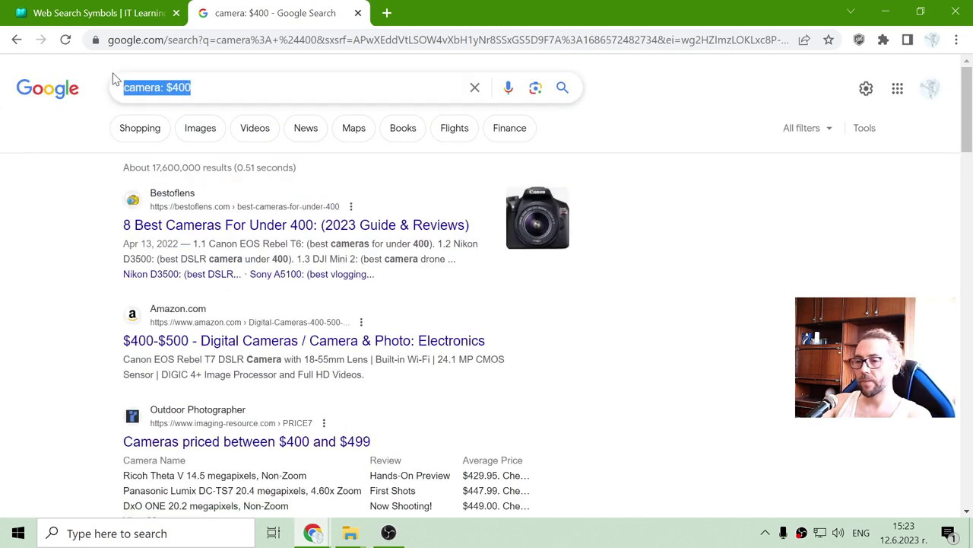
{"action": "type", "text": "£games"}
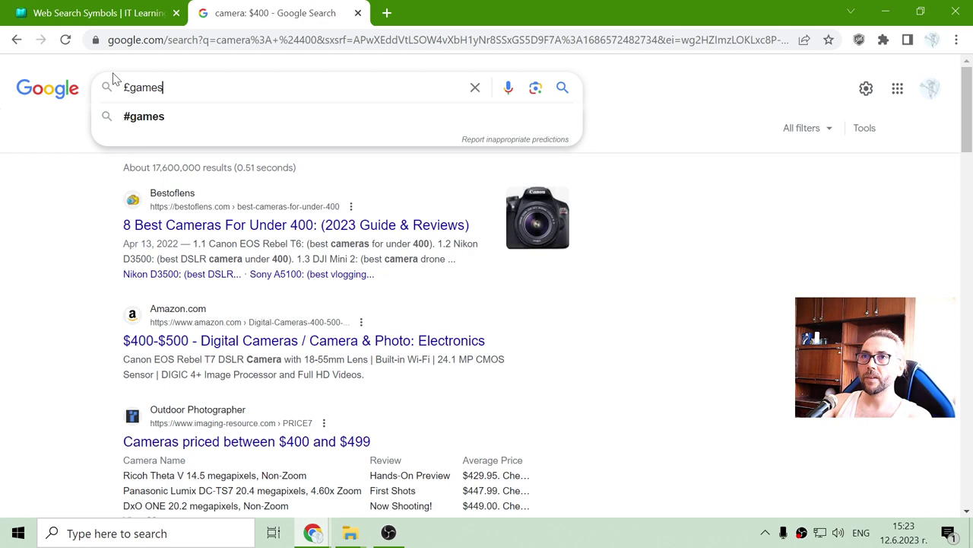
{"action": "key", "text": "BackSpace"}
{"action": "key", "text": "BackSpace"}
{"action": "key", "text": "BackSpace"}
{"action": "key", "text": "BackSpace"}
{"action": "key", "text": "BackSpace"}
{"action": "key", "text": "BackSpace"}
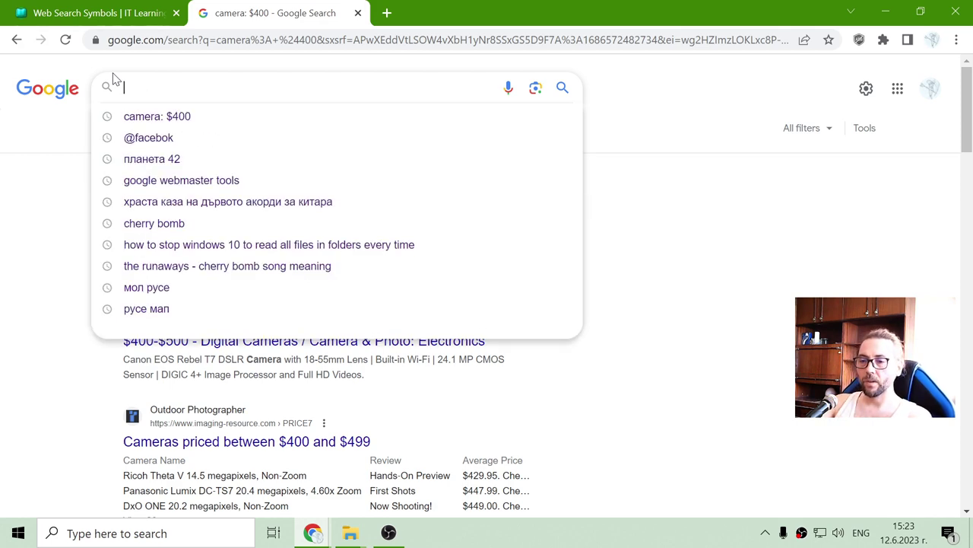
{"action": "type", "text": "£"}
{"action": "key", "text": "BackSpace"}
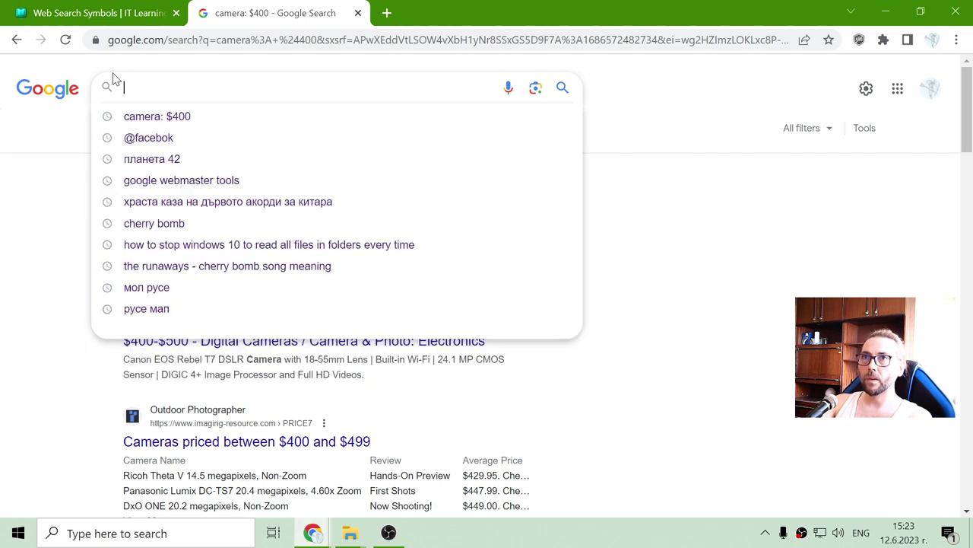
{"action": "type", "text": "no"}
{"action": "key", "text": "BackSpace"}
{"action": "key", "text": "BackSpace"}
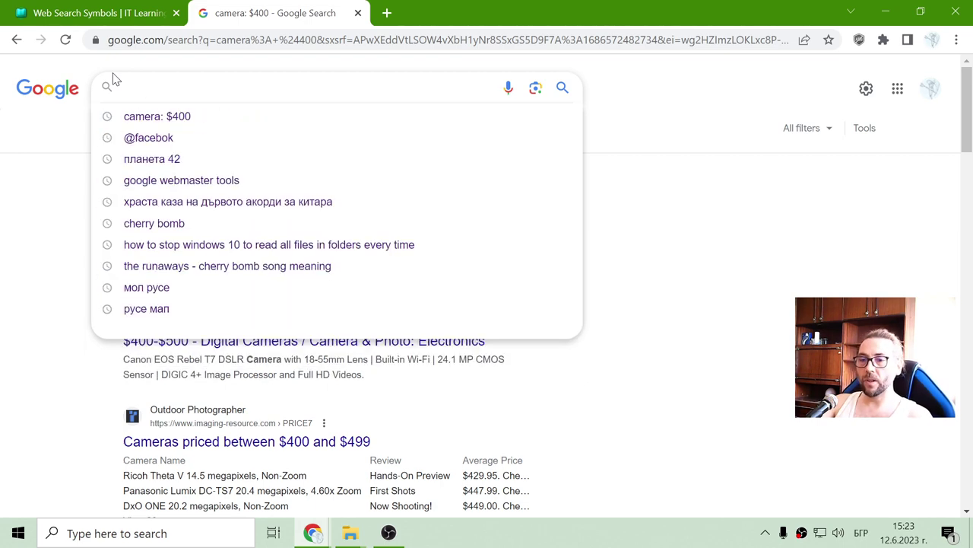
{"action": "type", "text": "$1"}
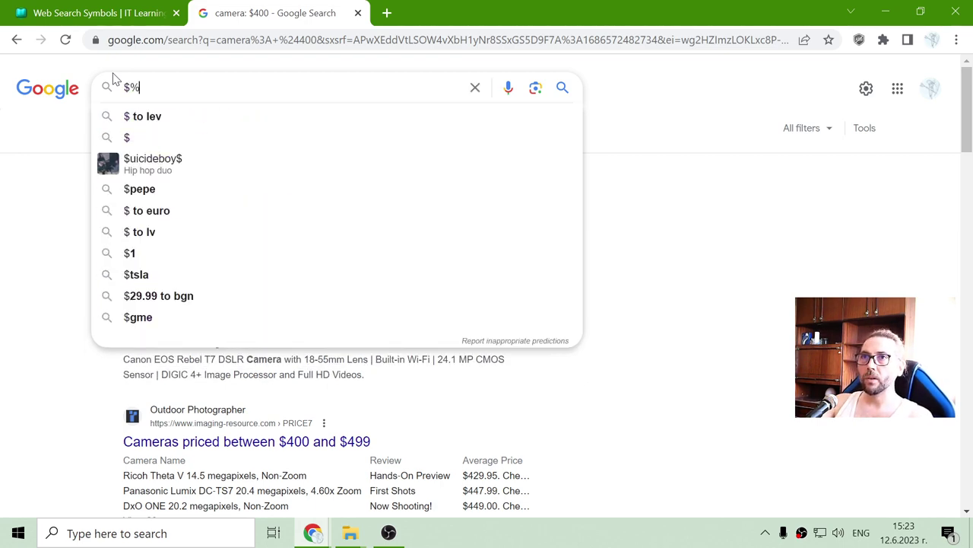
{"action": "key", "text": "BackSpace"}
{"action": "key", "text": "BackSpace"}
{"action": "type", "text": "\"!\"£"}
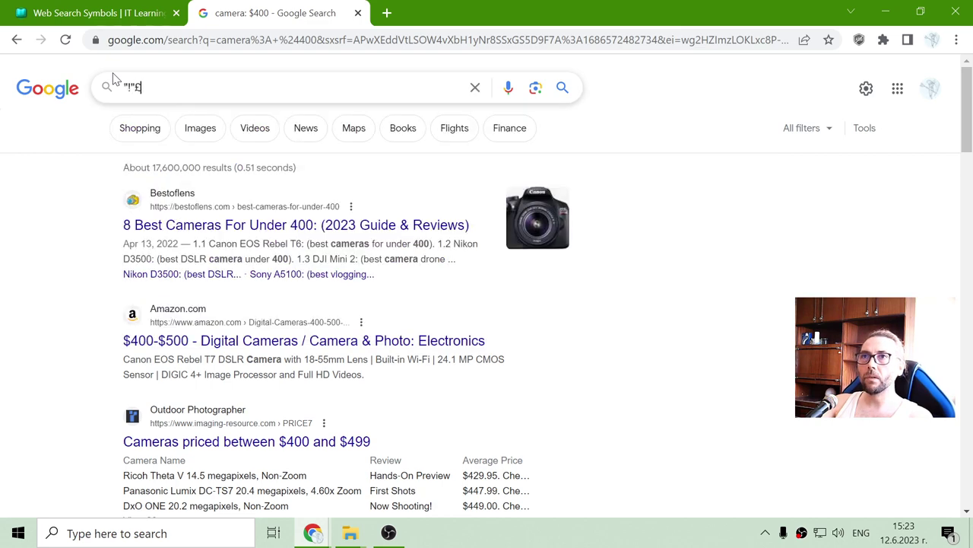
{"action": "type", "text": "$%^&*()_+"}
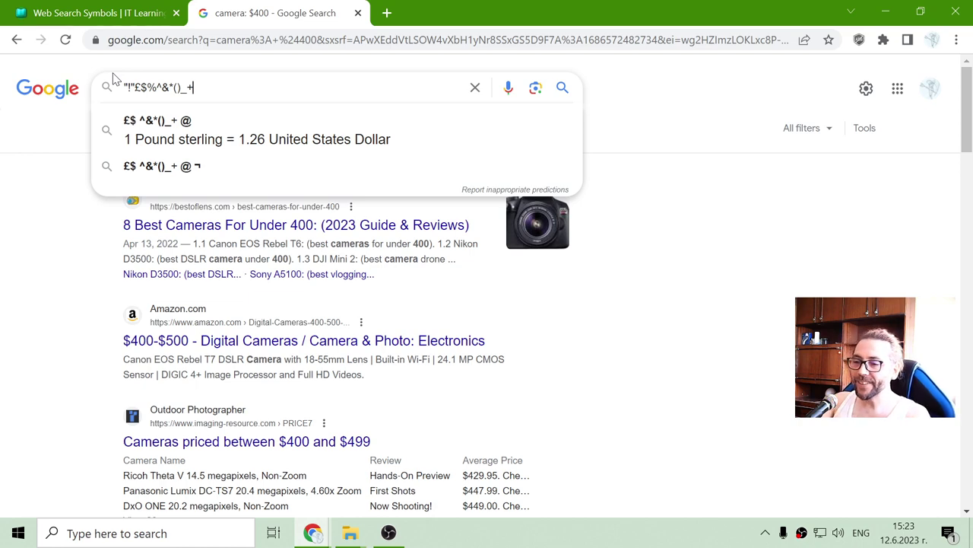
{"action": "key", "text": "BackSpace"}
{"action": "key", "text": "BackSpace"}
{"action": "key", "text": "BackSpace"}
{"action": "key", "text": "BackSpace"}
{"action": "key", "text": "BackSpace"}
{"action": "key", "text": "BackSpace"}
{"action": "key", "text": "BackSpace"}
{"action": "key", "text": "BackSpace"}
{"action": "key", "text": "BackSpace"}
{"action": "key", "text": "BackSpace"}
{"action": "key", "text": "BackSpace"}
{"action": "key", "text": "BackSpace"}
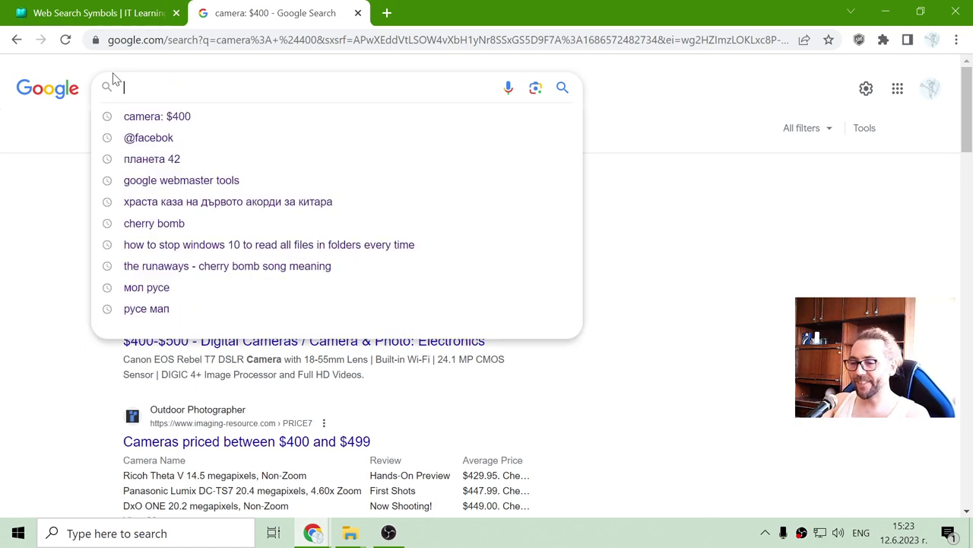
{"action": "key", "text": "alt+shift"}
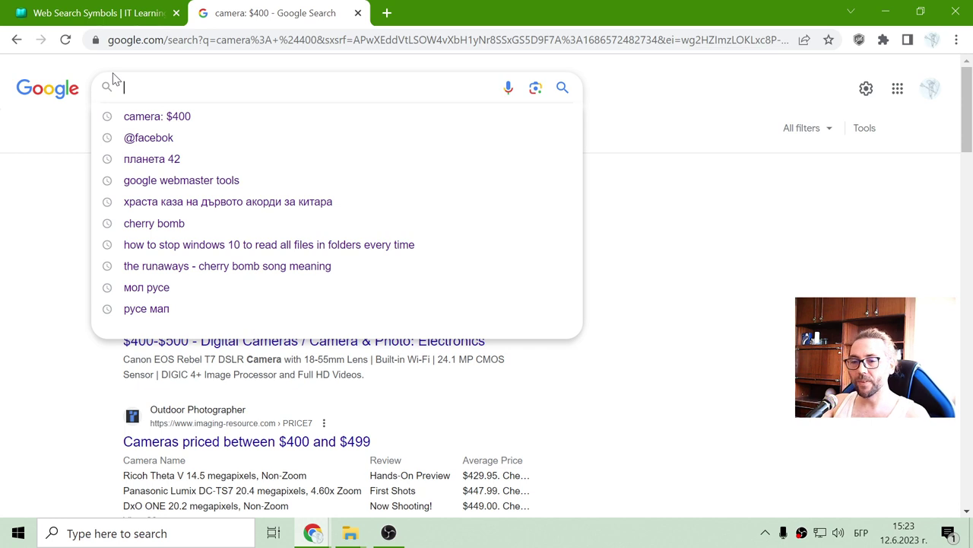
{"action": "type", "text": "@n"}
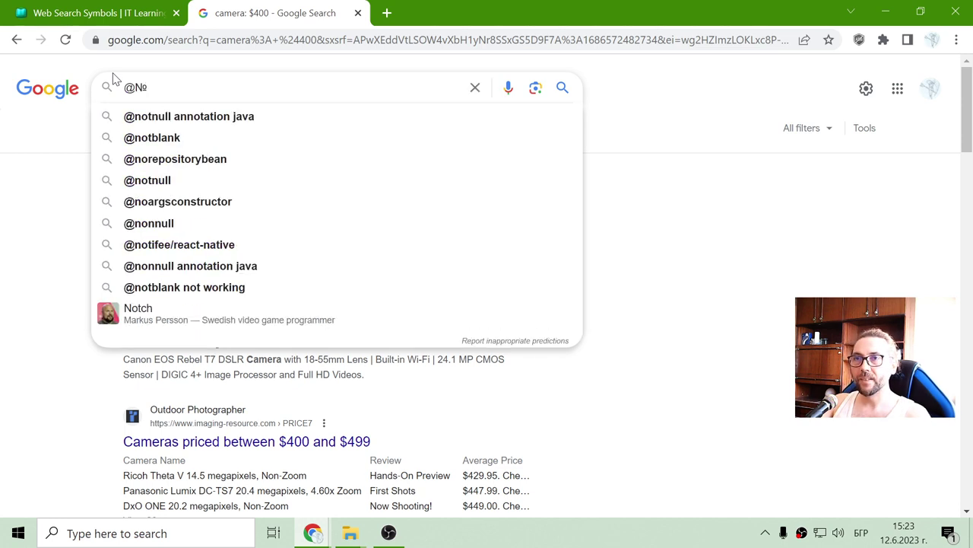
{"action": "key", "text": "BackSpace"}
{"action": "key", "text": "BackSpace"}
{"action": "key", "text": "alt+shift"}
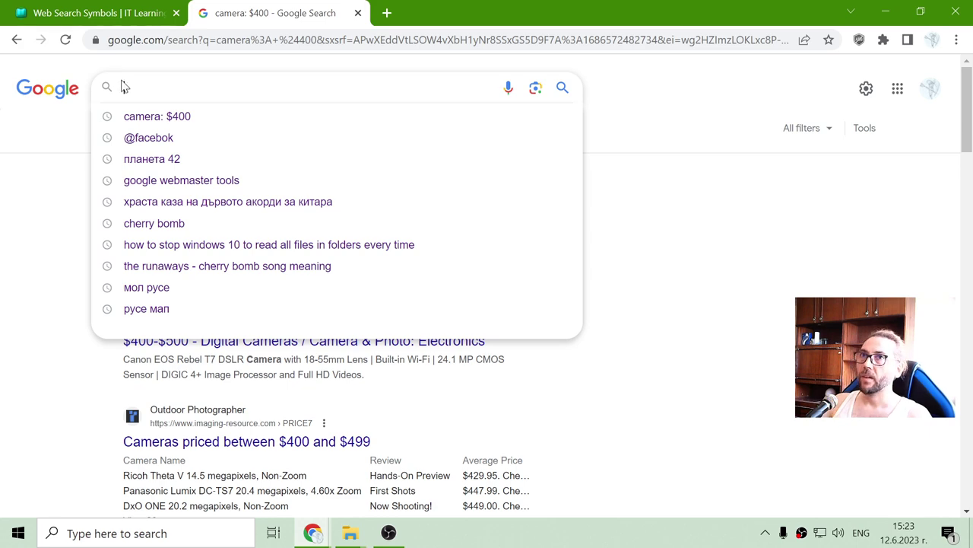
Glance at the game, return to the Google results and enter "hashtag#", reducing it to only the # sign
{"action": "left_click", "coordinate": [137, 24]}
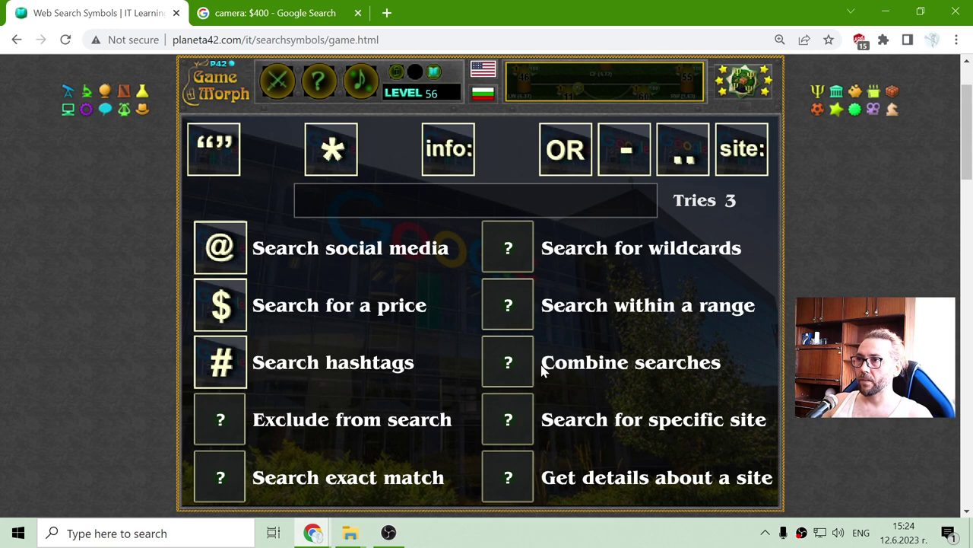
{"action": "left_click", "coordinate": [275, 15]}
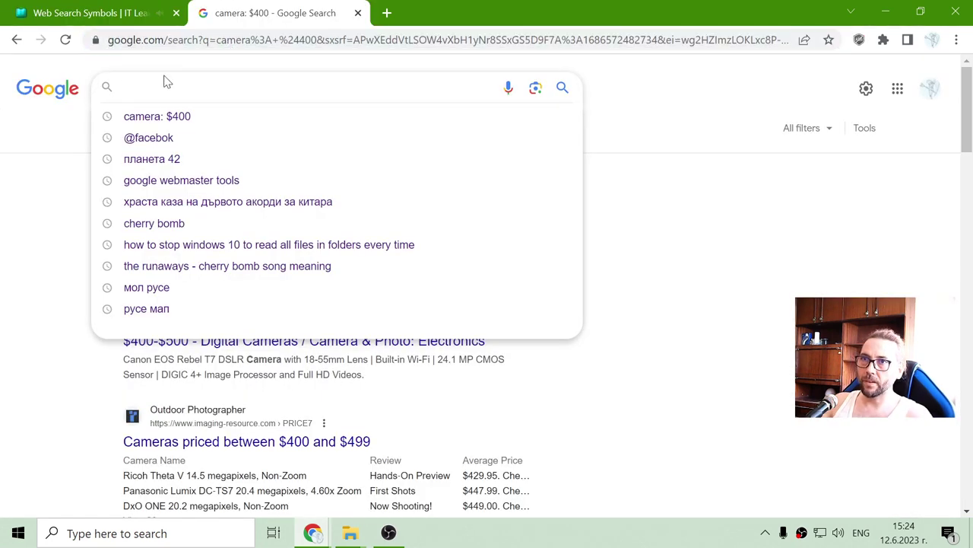
{"action": "type", "text": "has"}
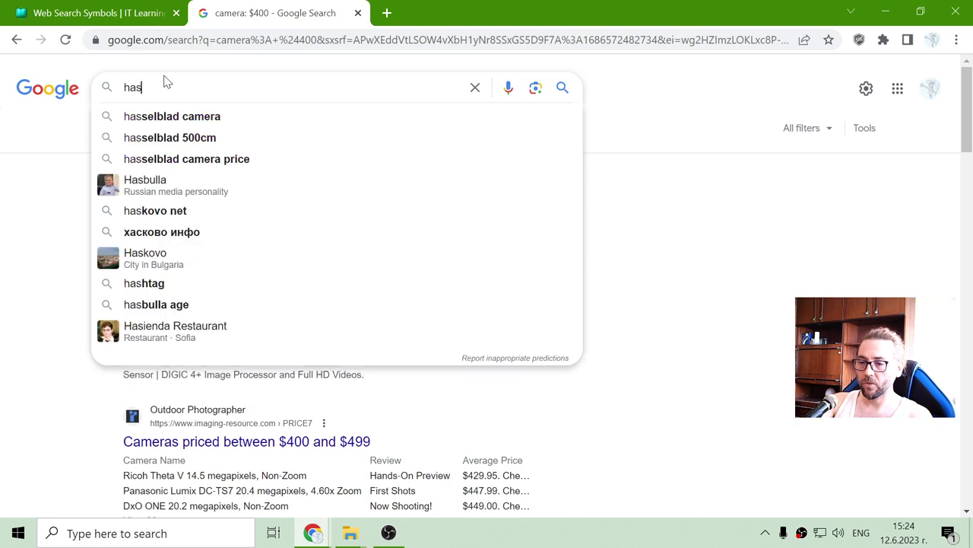
{"action": "type", "text": "t"}
{"action": "key", "text": "BackSpace"}
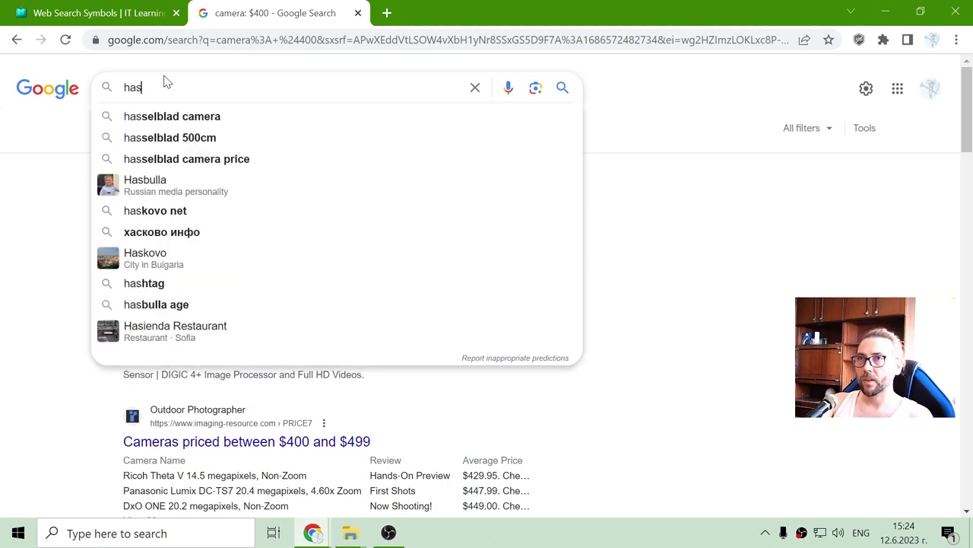
{"action": "type", "text": "htag#"}
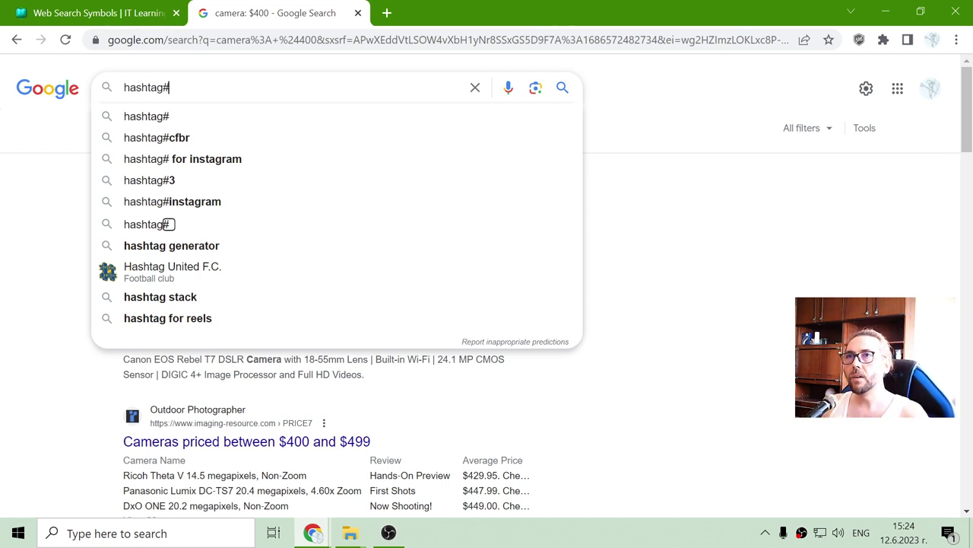
{"action": "left_click_drag", "start_coordinate": [162, 87], "coordinate": [114, 92]}
{"action": "key", "text": "BackSpace"}
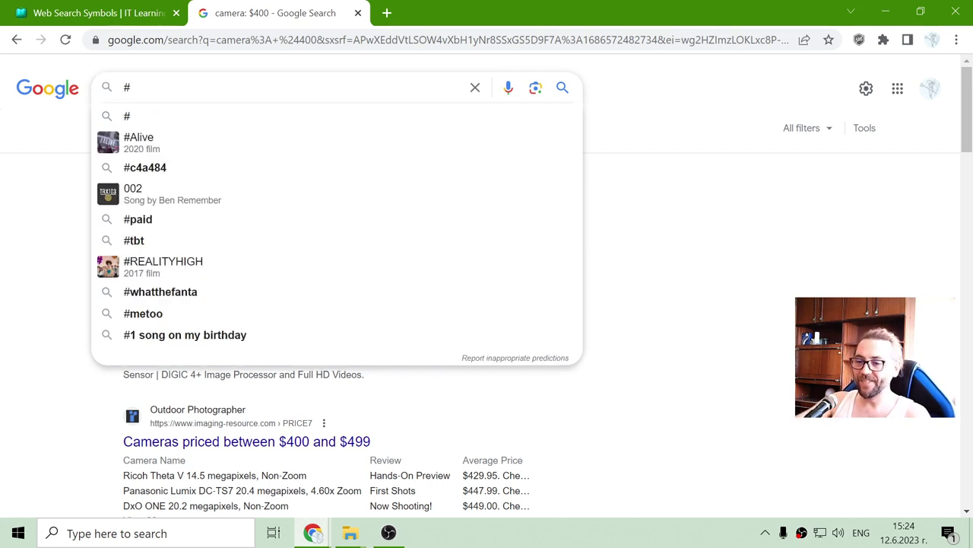
Complete the Google query as "#games" without a trailing # and run the search
{"action": "type", "text": "games#"}
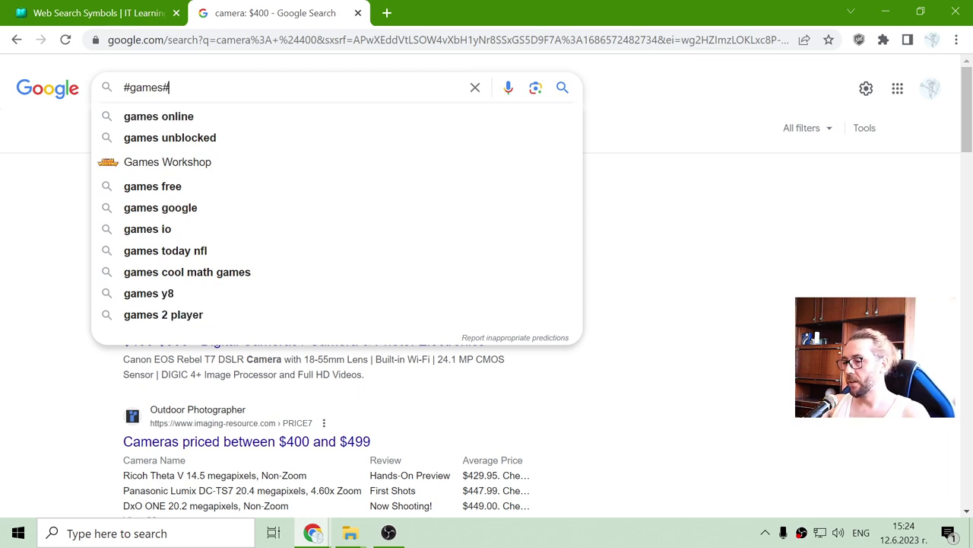
{"action": "type", "text": "#"}
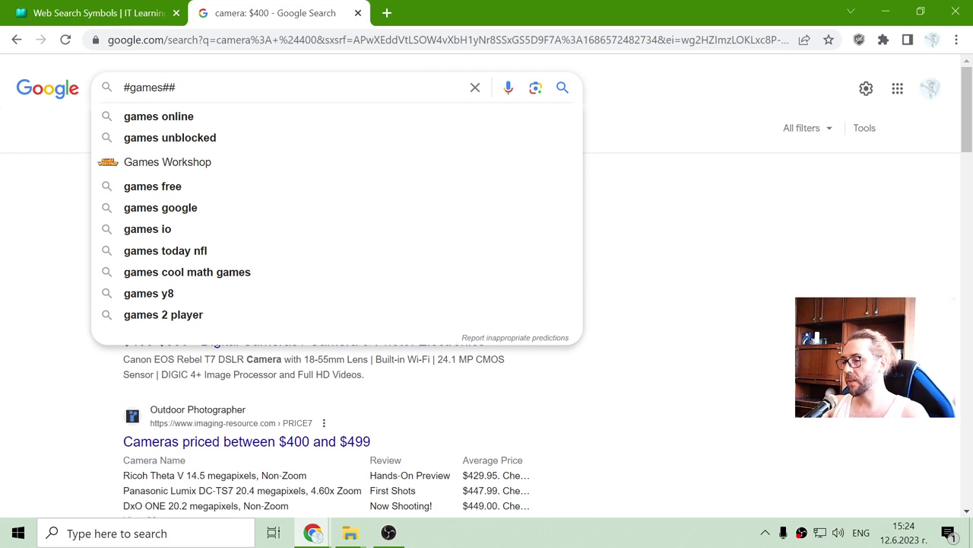
{"action": "key", "text": "BackSpace"}
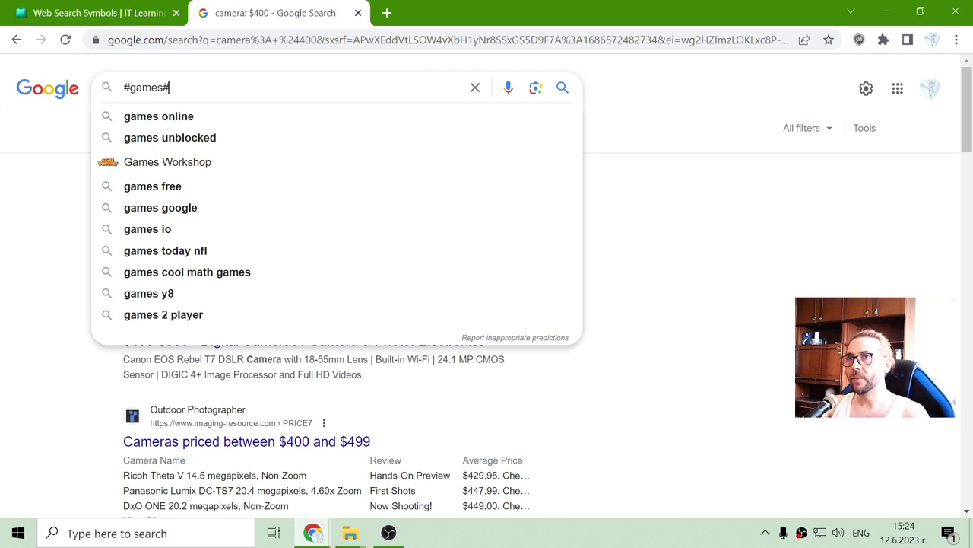
{"action": "type", "text": "#"}
{"action": "key", "text": "BackSpace"}
{"action": "key", "text": "BackSpace"}
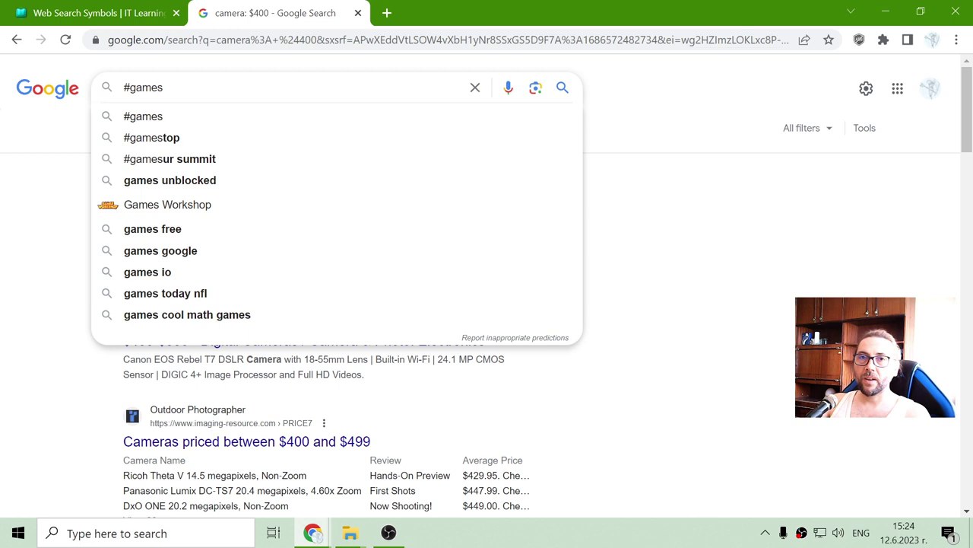
{"action": "key", "text": "Return"}
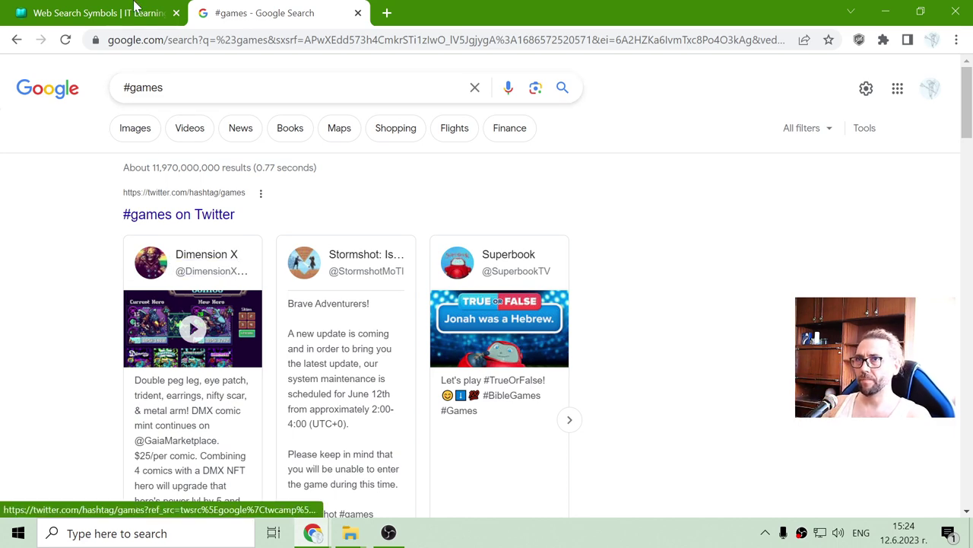
Return to the game and place the - symbol beside "Exclude from search" and the quotation marks beside "Search exact match"
{"action": "left_click", "coordinate": [114, 14]}
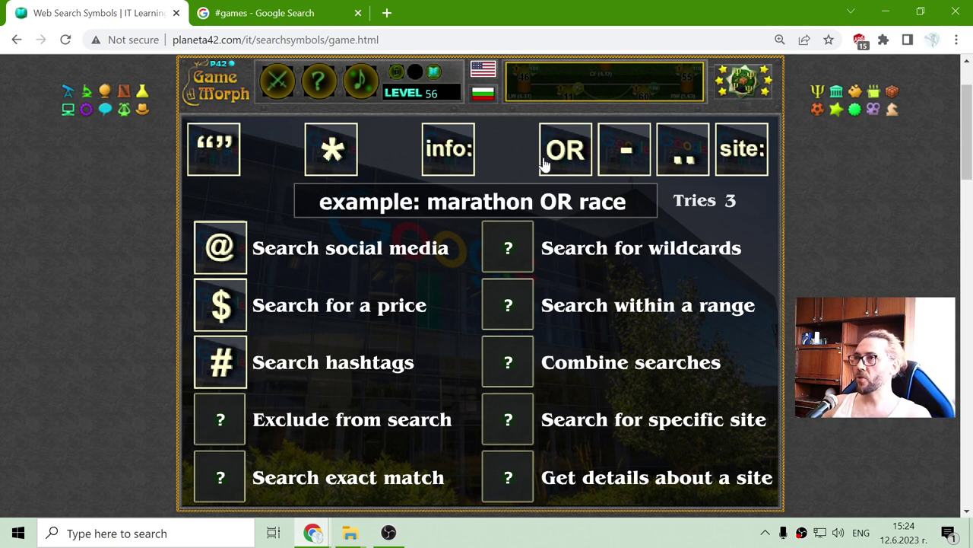
{"action": "mouse_move", "coordinate": [622, 156]}
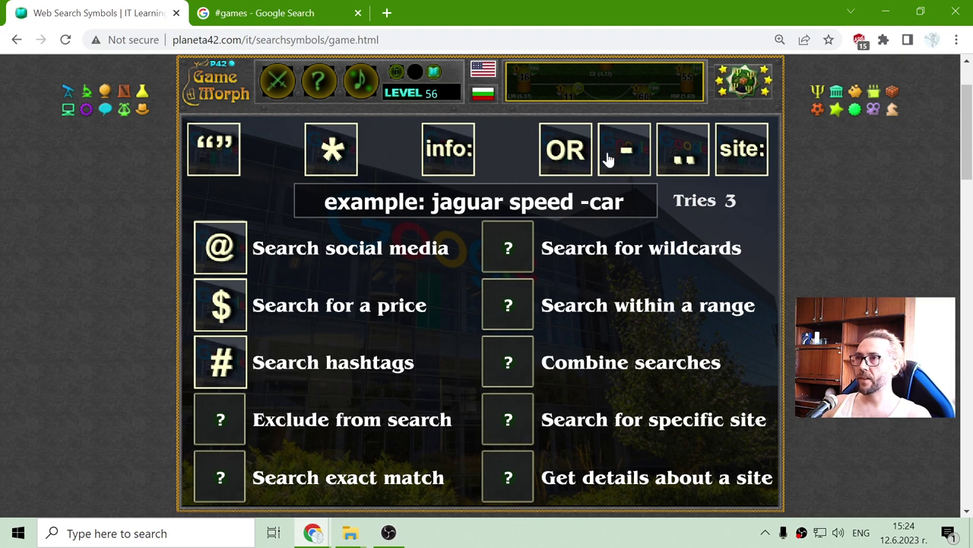
{"action": "left_click_drag", "start_coordinate": [623, 156], "coordinate": [220, 434]}
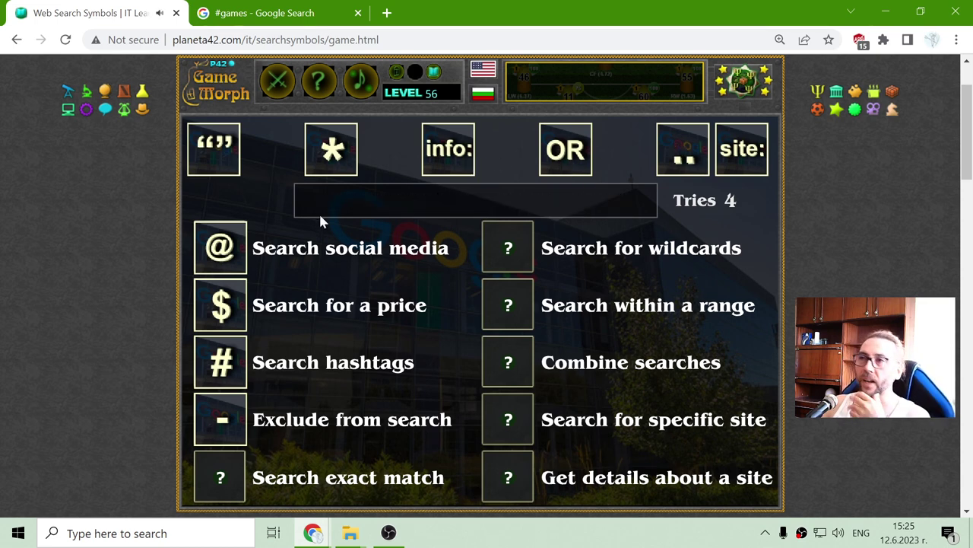
{"action": "mouse_move", "coordinate": [216, 154]}
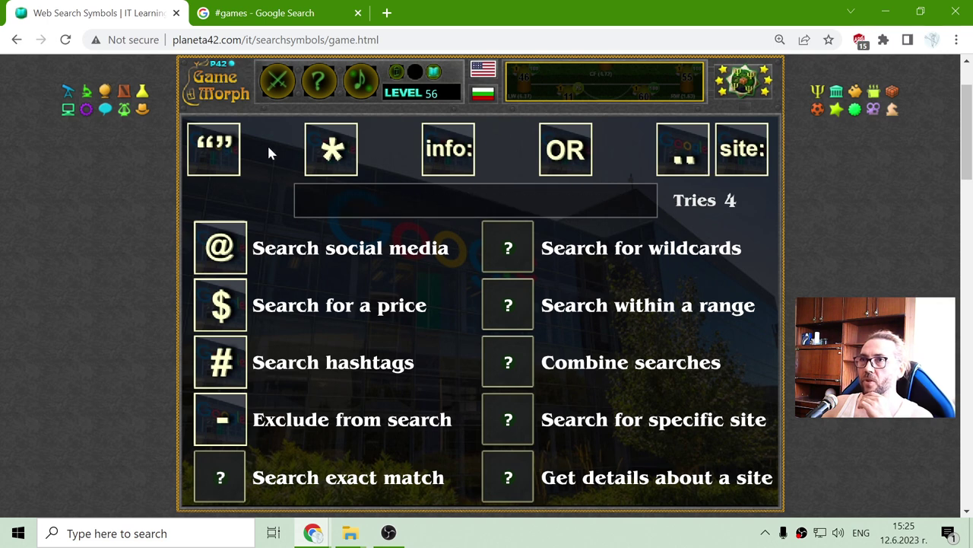
{"action": "left_click_drag", "start_coordinate": [212, 152], "coordinate": [221, 481]}
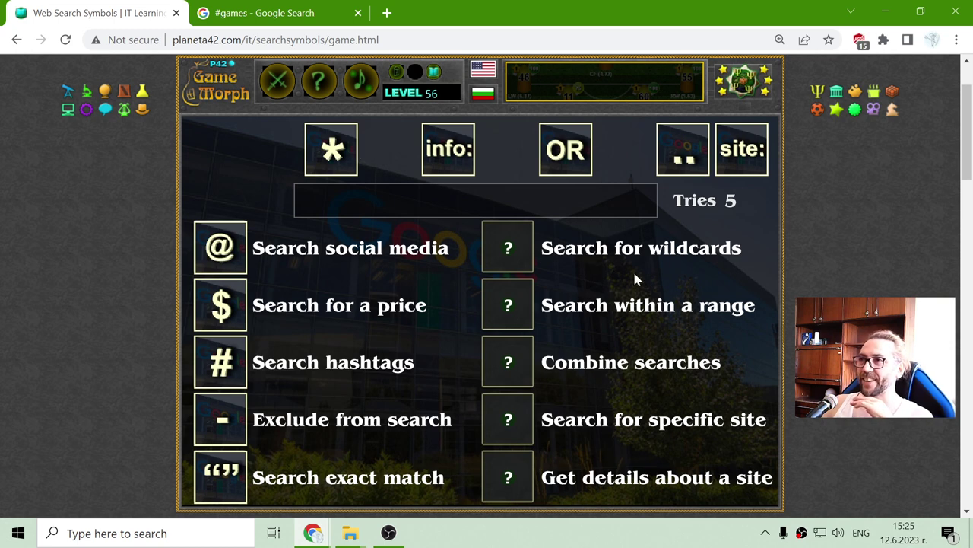
Check the examples of the remaining symbols and place the .. symbol beside "Search within a range"
{"action": "mouse_move", "coordinate": [682, 161]}
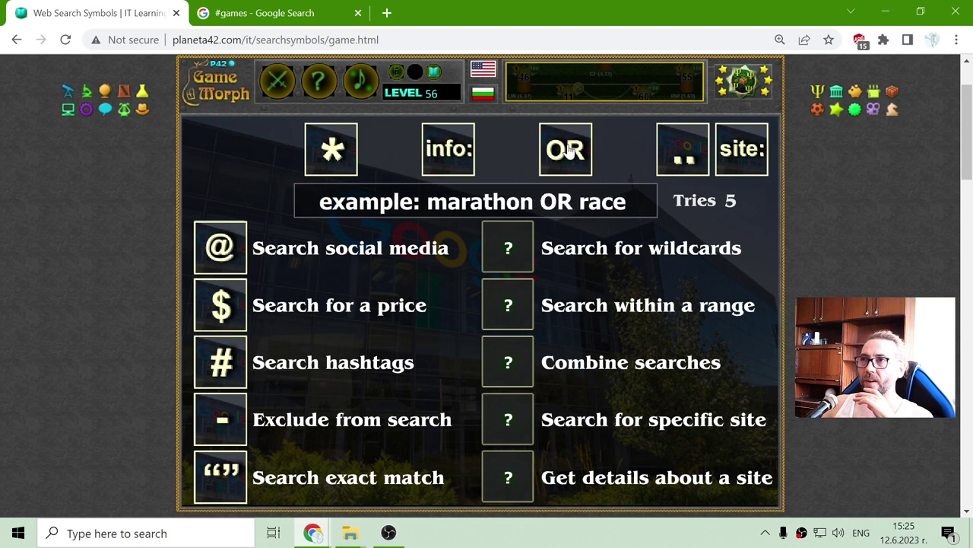
{"action": "mouse_move", "coordinate": [460, 148]}
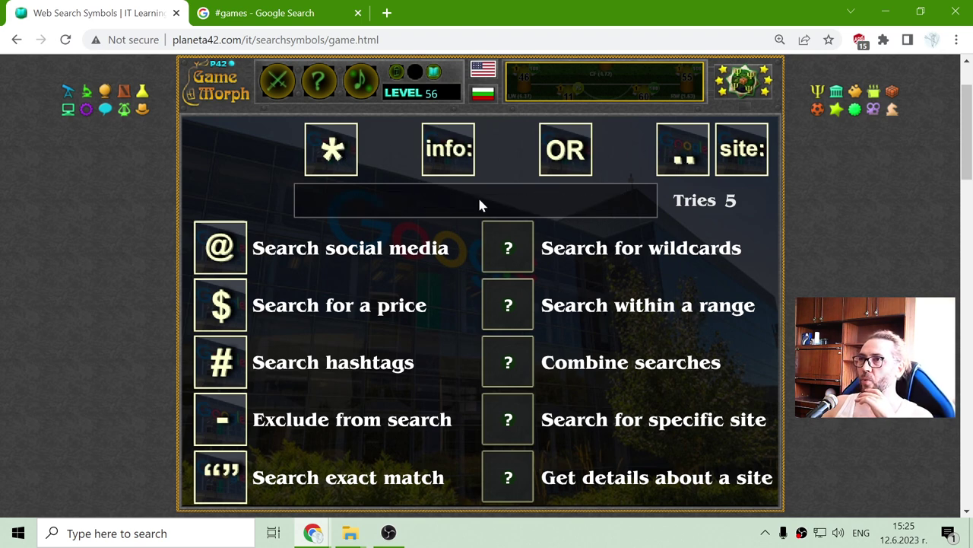
{"action": "mouse_move", "coordinate": [571, 148]}
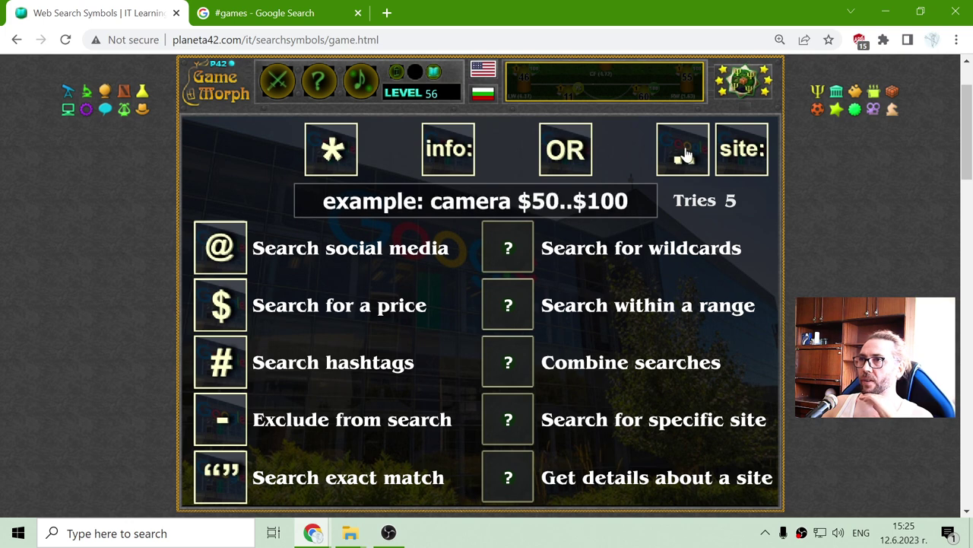
{"action": "left_click_drag", "start_coordinate": [684, 158], "coordinate": [512, 318]}
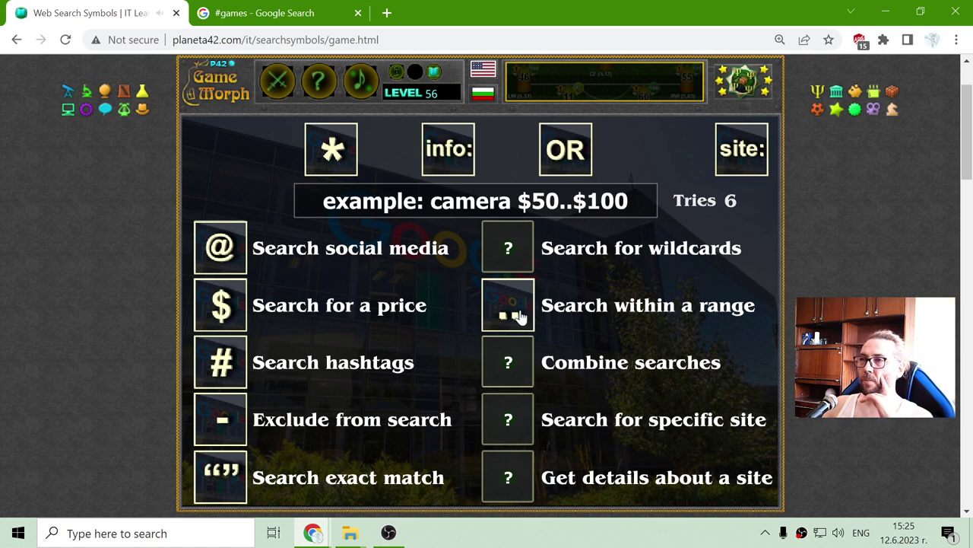
Try the * symbol beside "Combine searches", and place OR there instead
{"action": "mouse_move", "coordinate": [316, 148]}
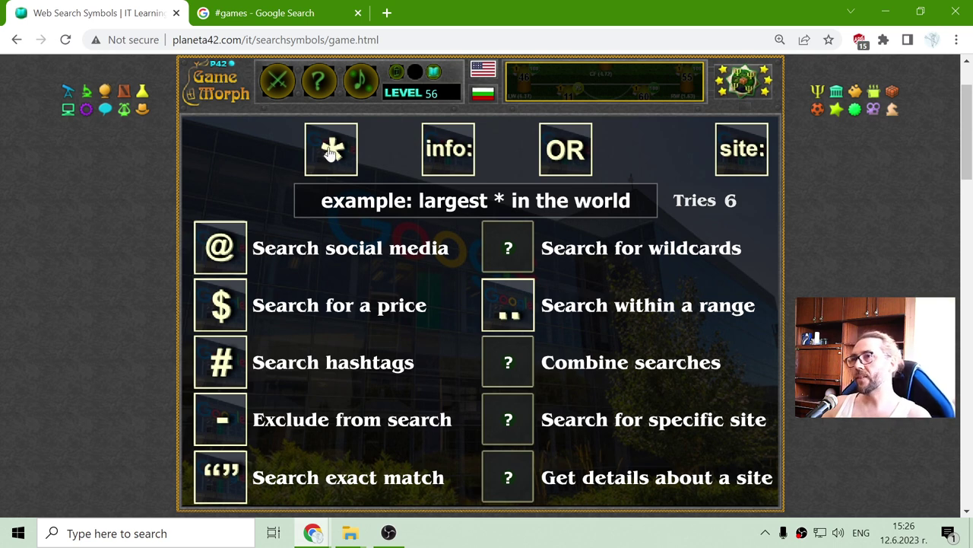
{"action": "left_click_drag", "start_coordinate": [332, 152], "coordinate": [511, 365]}
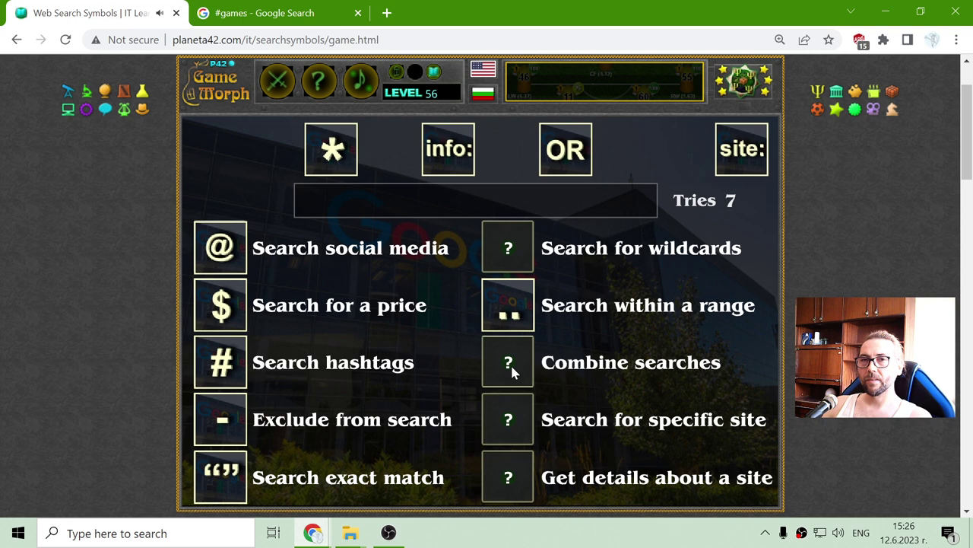
{"action": "mouse_move", "coordinate": [574, 155]}
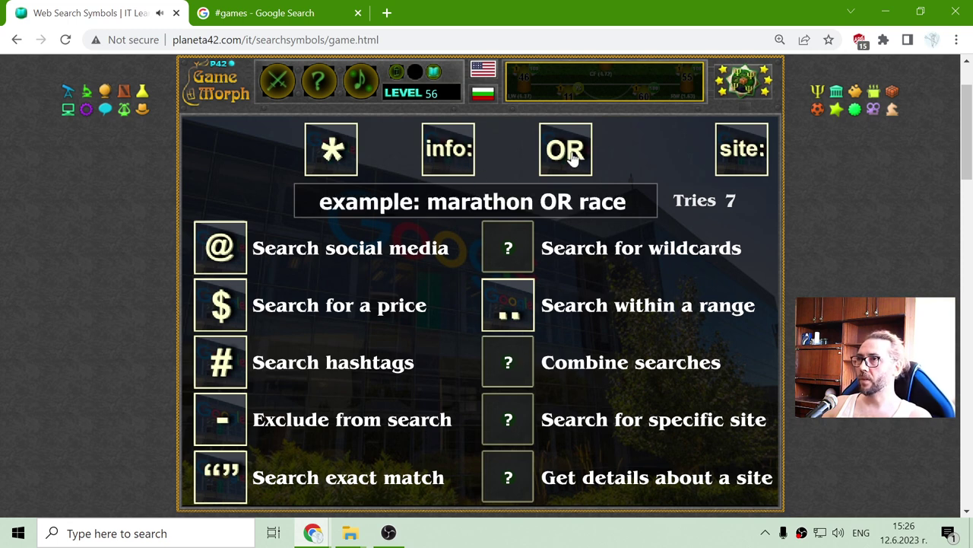
{"action": "left_click_drag", "start_coordinate": [575, 155], "coordinate": [514, 358]}
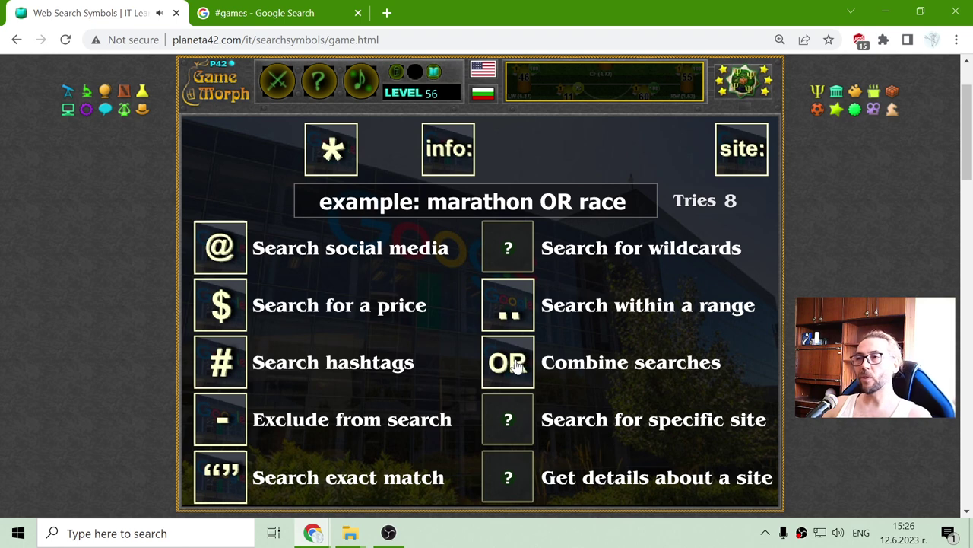
Place site: beside "Search for specific site" and info: beside "Get details about a site"
{"action": "mouse_move", "coordinate": [746, 145]}
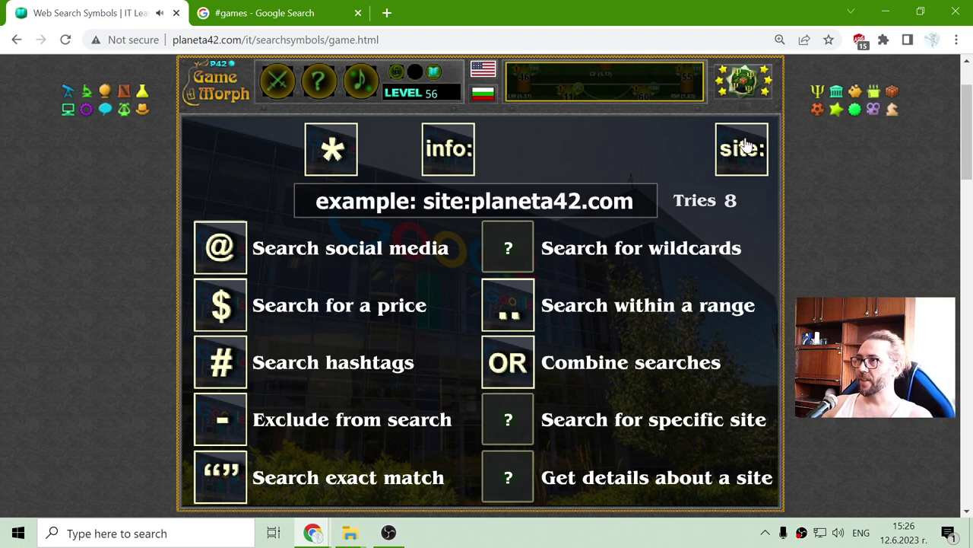
{"action": "left_click_drag", "start_coordinate": [745, 146], "coordinate": [511, 420]}
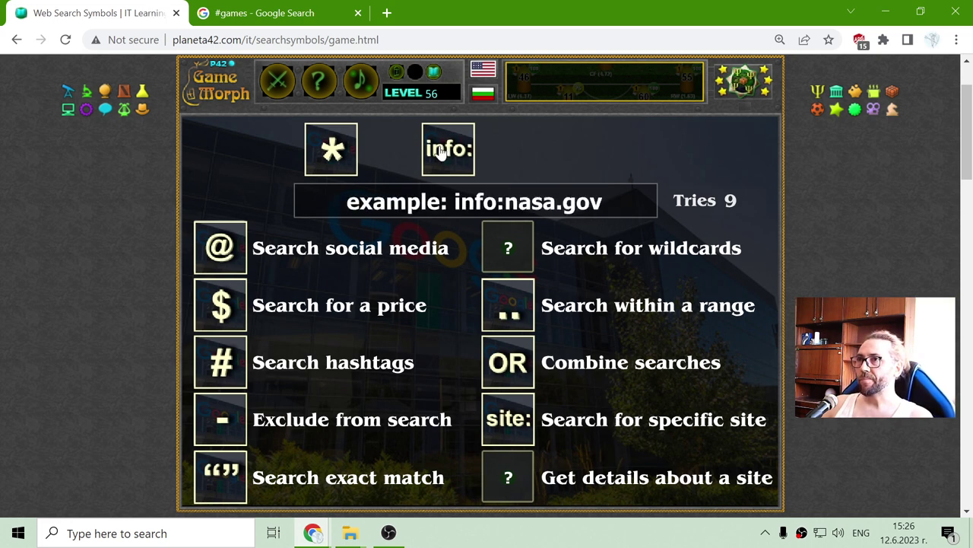
{"action": "left_click_drag", "start_coordinate": [442, 150], "coordinate": [502, 475]}
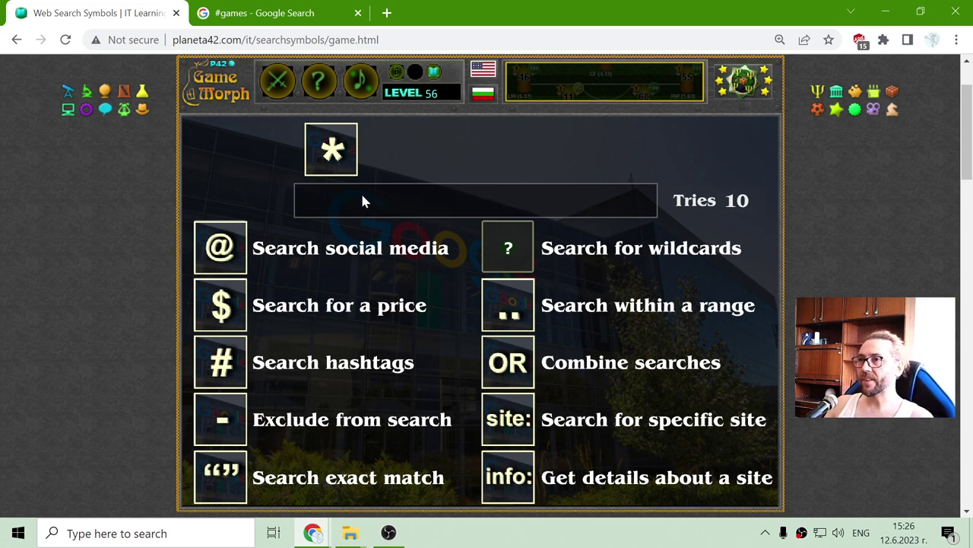
Place the * symbol beside "Search for wildcards" and close the congratulations message
{"action": "mouse_move", "coordinate": [339, 152]}
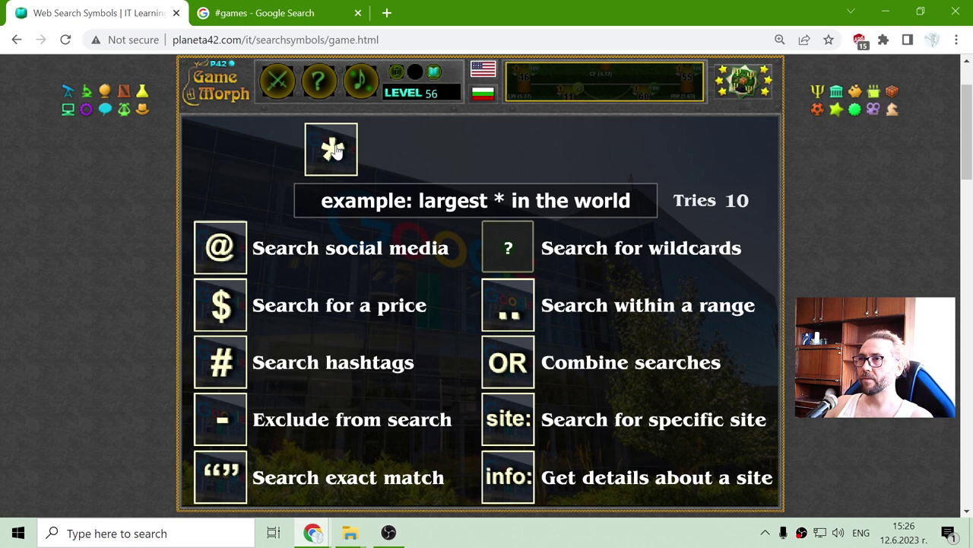
{"action": "left_click_drag", "start_coordinate": [336, 151], "coordinate": [510, 251]}
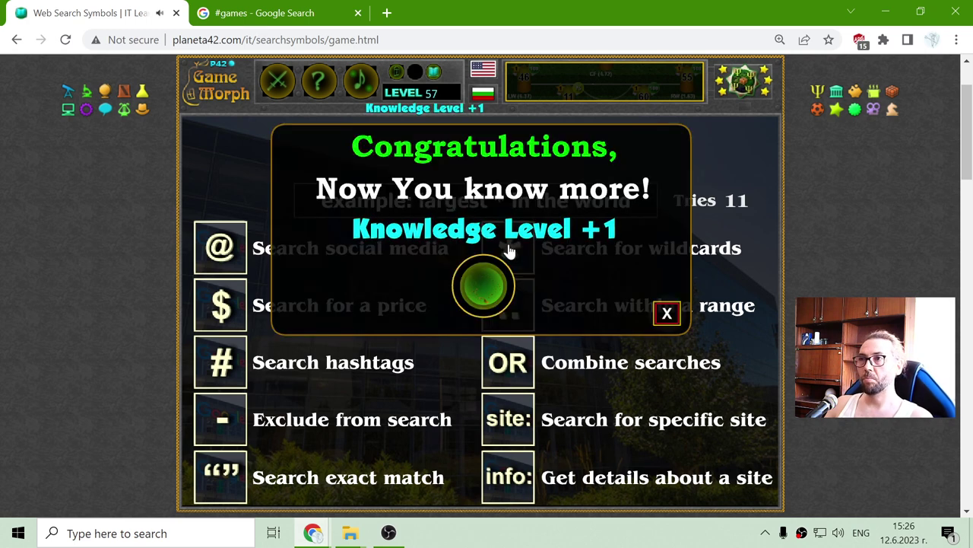
{"action": "left_click", "coordinate": [668, 317]}
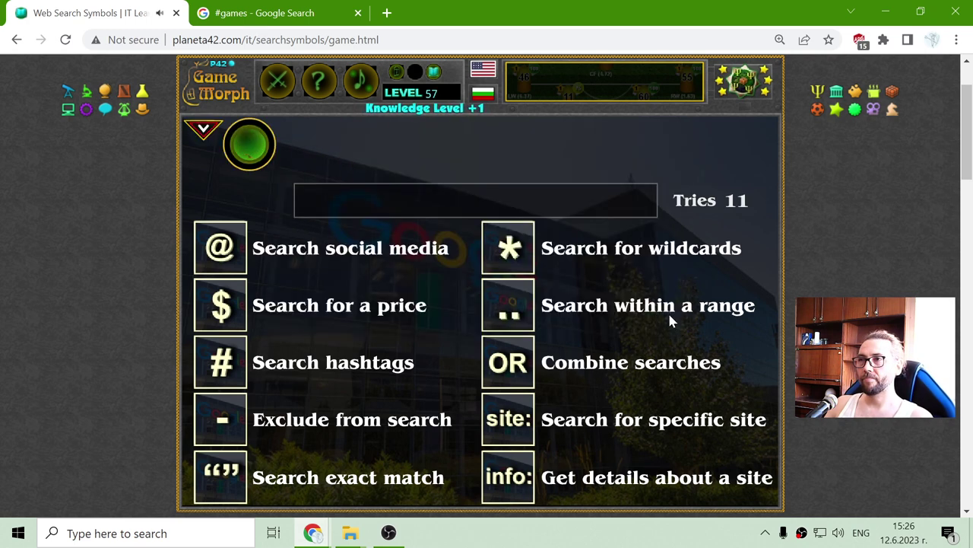